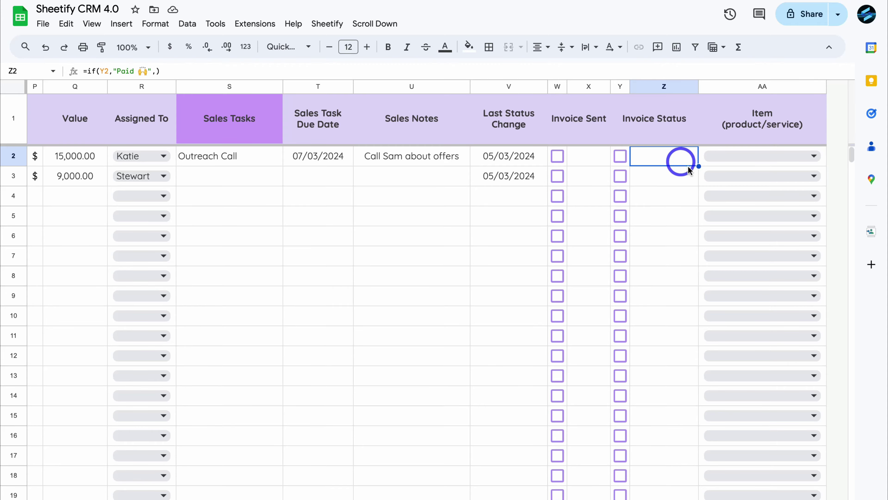
- On the Inventory sheet, add the items Computer A43 in A4 and Web Design Basic in A5
{"action": "scroll", "coordinate": [632, 490], "scroll_direction": "right", "scroll_amount": 10}
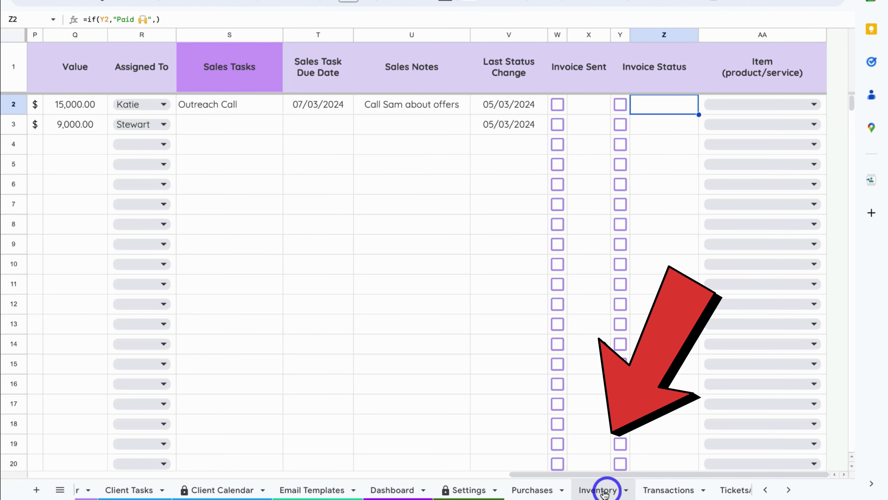
{"action": "left_click", "coordinate": [598, 490]}
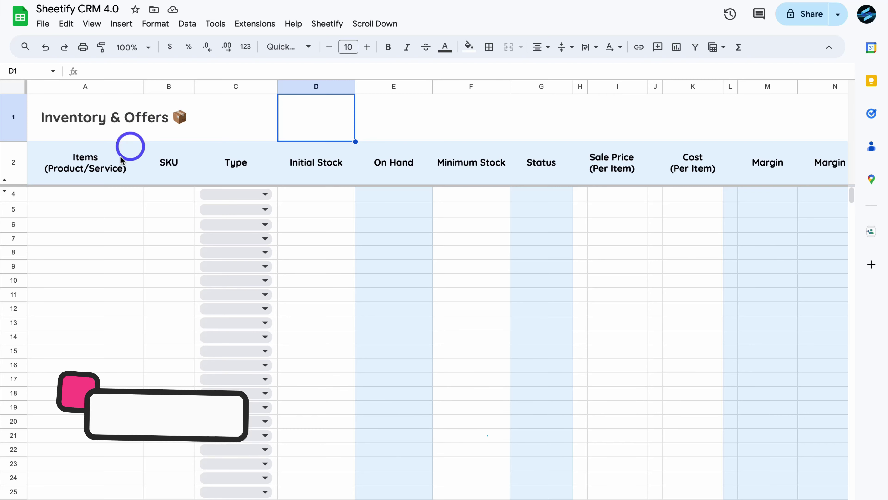
{"action": "left_click", "coordinate": [78, 194]}
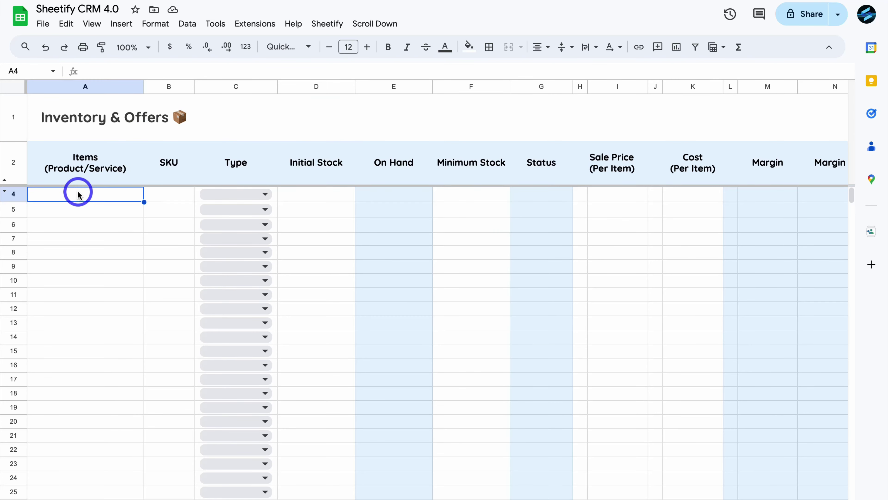
{"action": "type", "text": "Computer A43"}
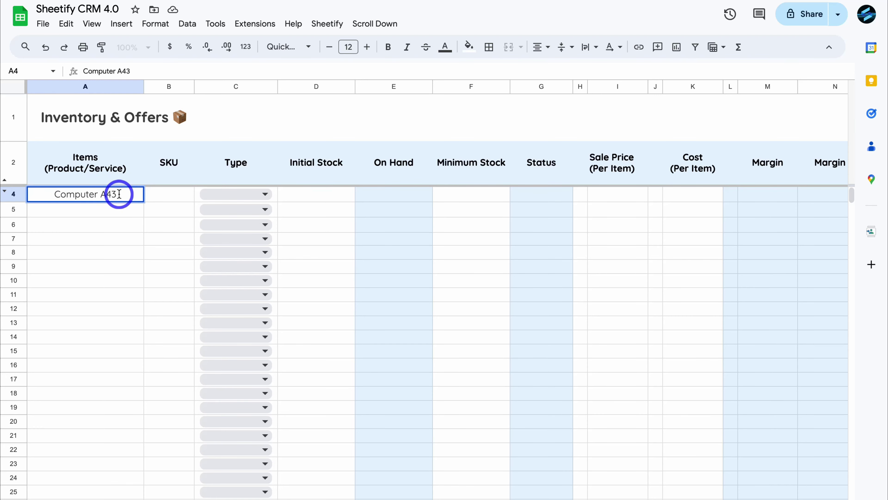
{"action": "left_click", "coordinate": [94, 210]}
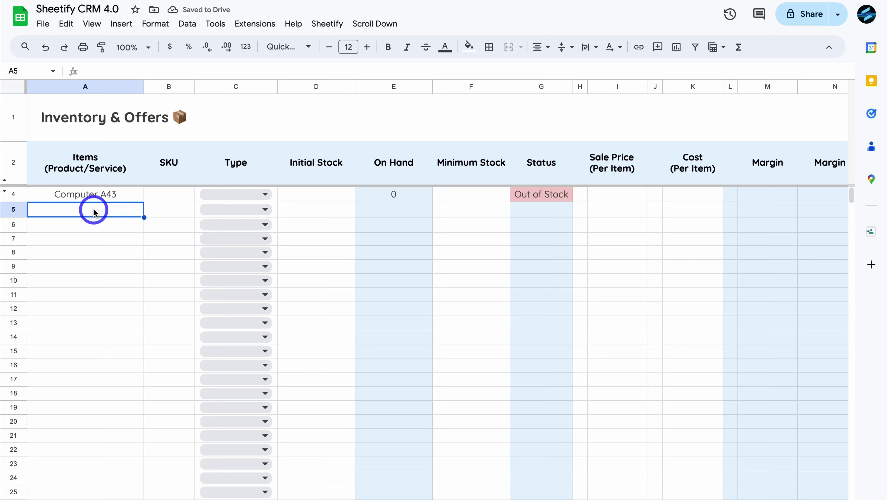
{"action": "type", "text": "Web Design Basic"}
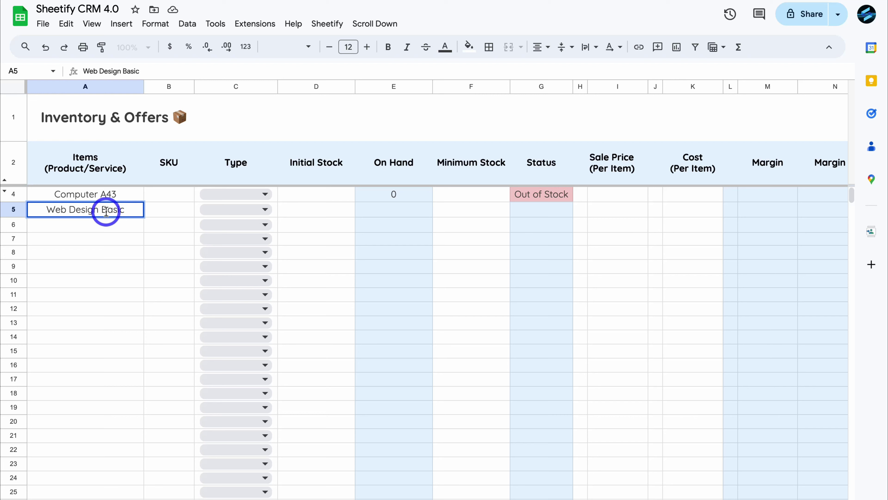
- Give Computer A43 the SKU 111 and type Product, and set the type of Web Design Basic to Service
{"action": "left_click", "coordinate": [166, 196]}
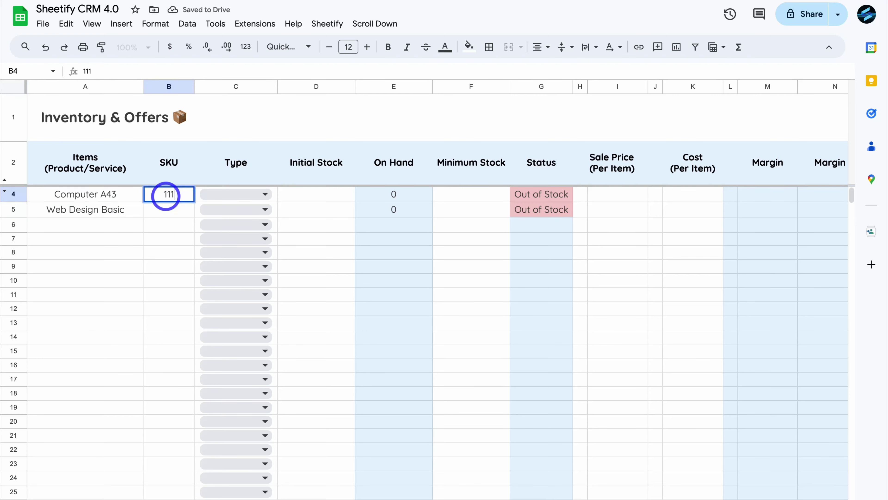
{"action": "left_click", "coordinate": [264, 194]}
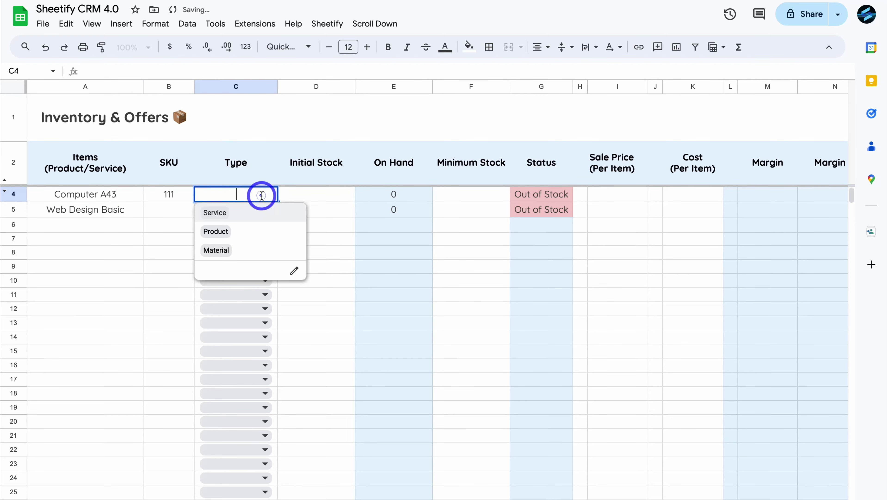
{"action": "left_click", "coordinate": [264, 227]}
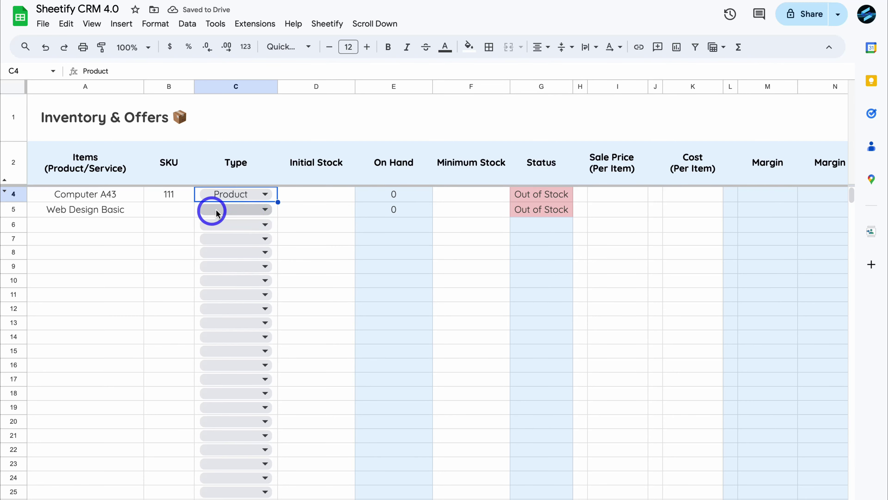
{"action": "left_click", "coordinate": [264, 212]}
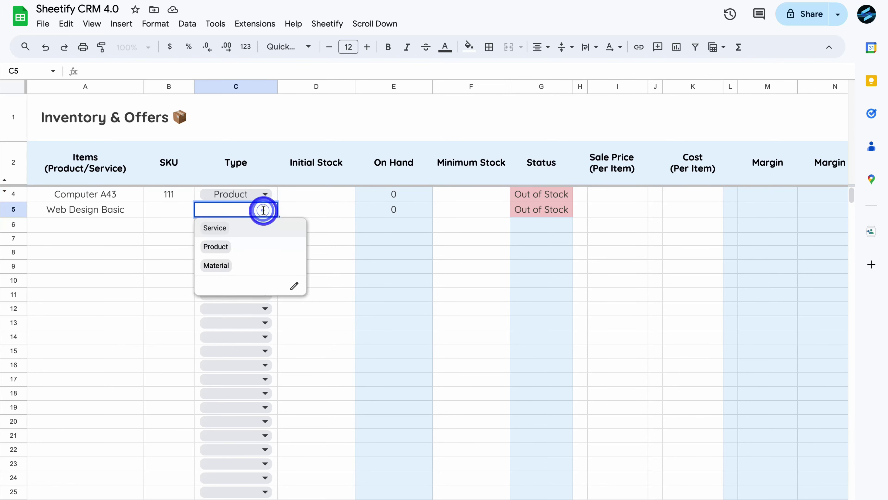
{"action": "left_click", "coordinate": [262, 229]}
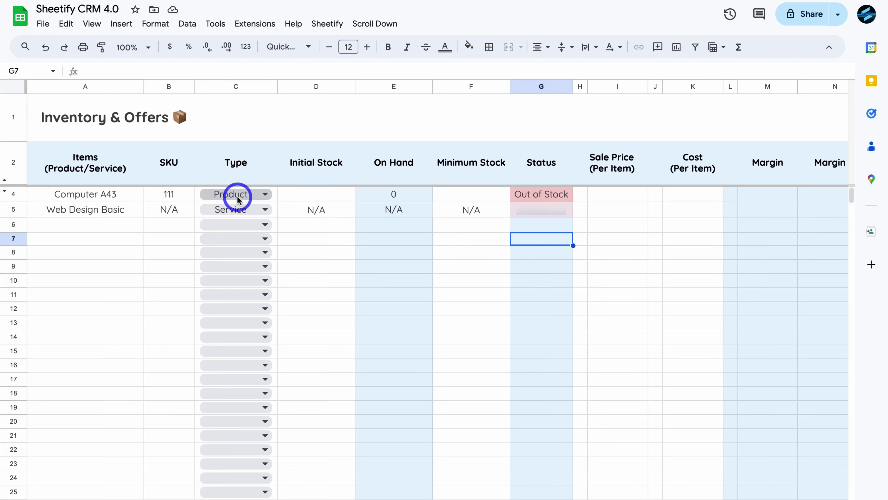
- Set Computer A43's initial stock to 15 and its minimum stock to 5
{"action": "left_click", "coordinate": [317, 197]}
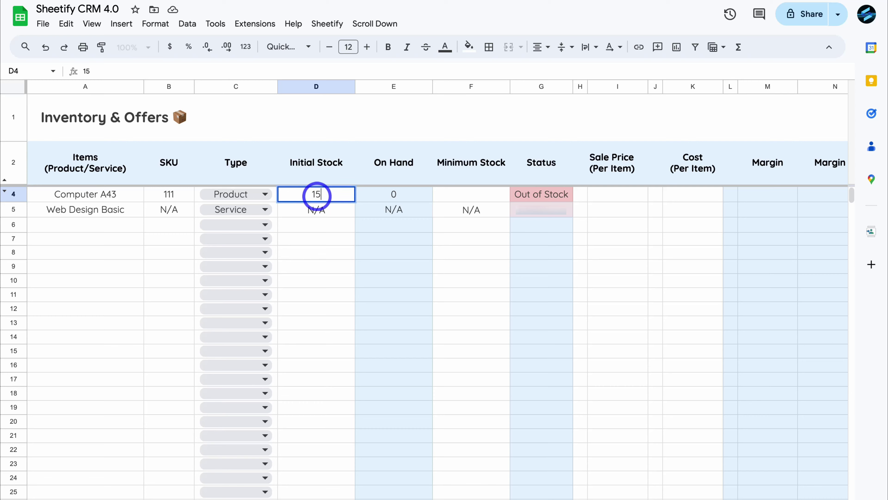
{"action": "left_click", "coordinate": [444, 196]}
{"action": "left_click", "coordinate": [470, 195]}
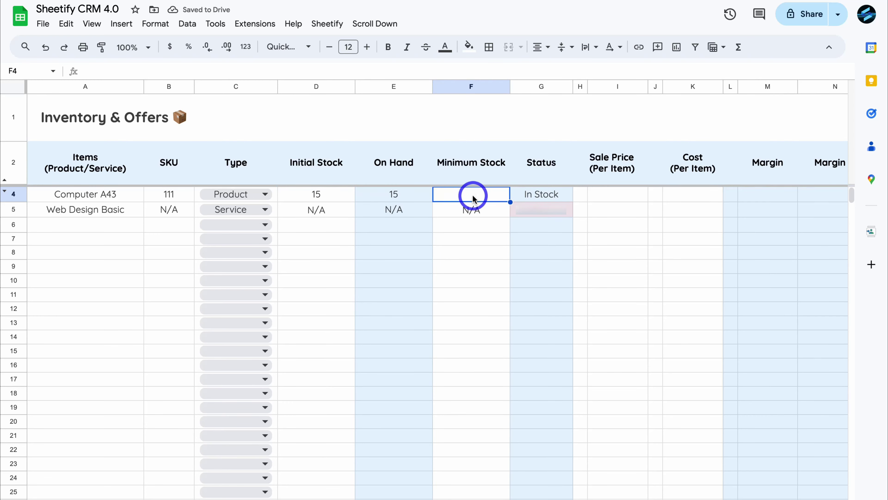
{"action": "type", "text": "5"}
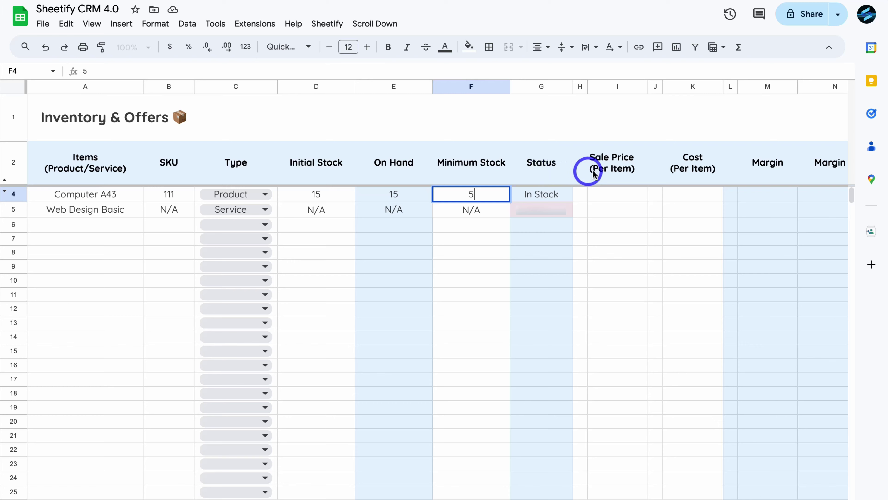
- Set Computer A43's sale price per item to 1500 and its cost per item to 600
{"action": "left_click", "coordinate": [611, 194]}
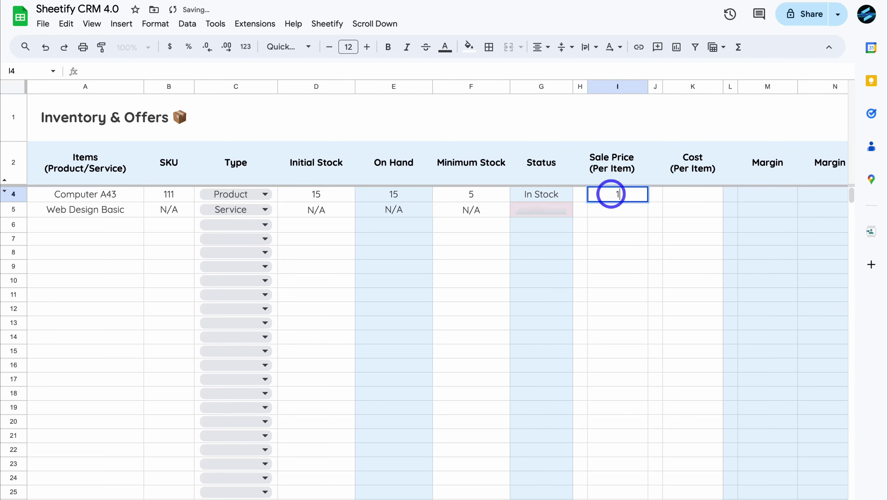
{"action": "left_click", "coordinate": [683, 196]}
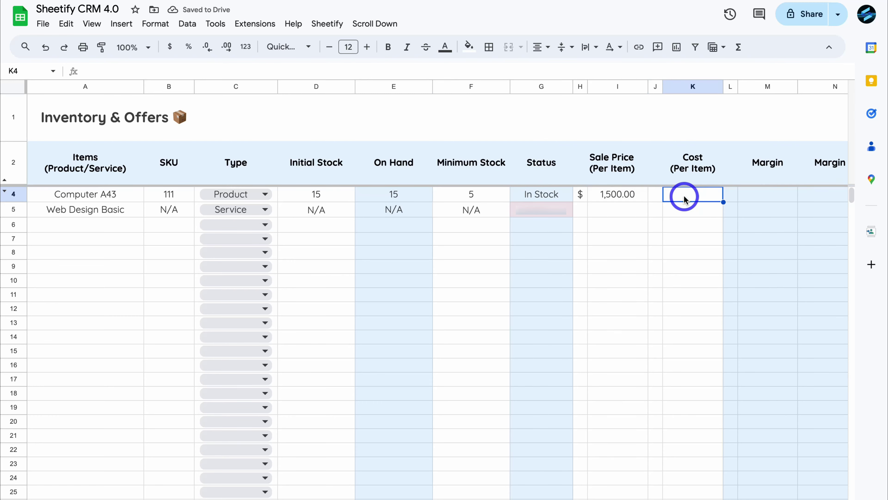
{"action": "type", "text": "600"}
{"action": "left_click", "coordinate": [699, 230]}
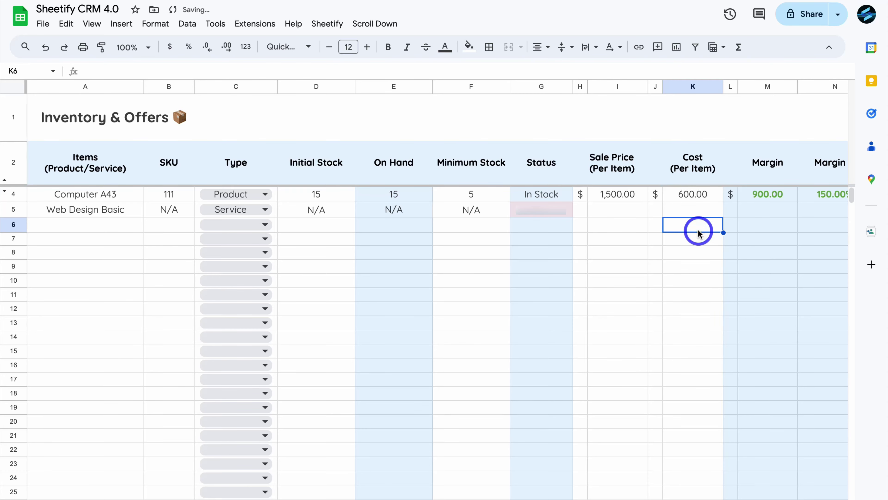
- Set the sale price of Web Design Basic to 3500 and fill in its cost per item
{"action": "scroll", "coordinate": [699, 233], "scroll_direction": "right", "scroll_amount": 5}
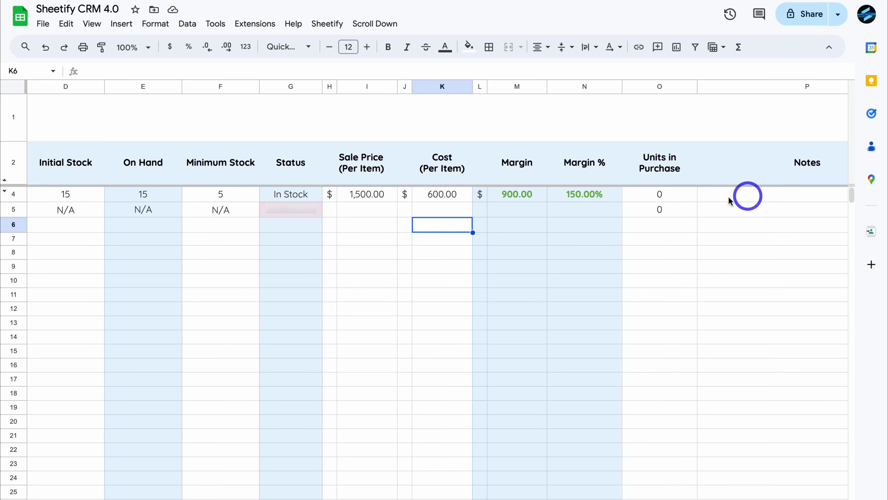
{"action": "left_click", "coordinate": [366, 210]}
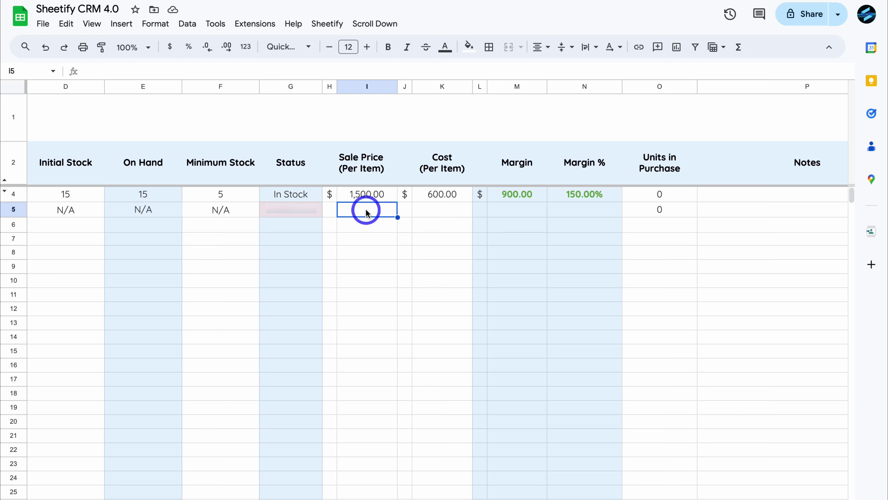
{"action": "type", "text": "3500"}
{"action": "left_click", "coordinate": [437, 210]}
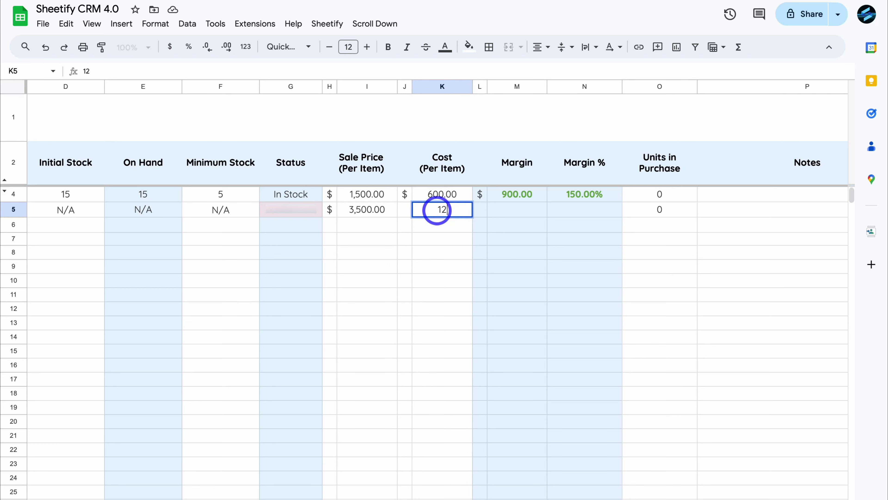
{"action": "left_click", "coordinate": [440, 238]}
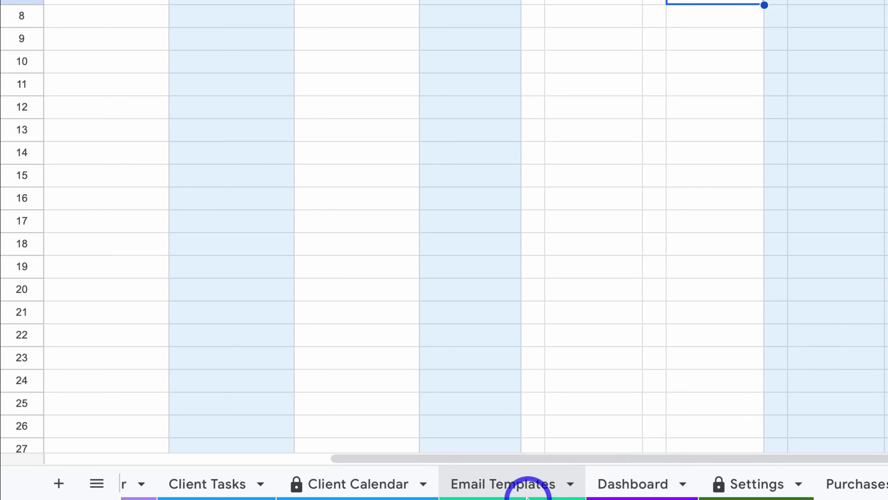
- On the Contacts & Leads sheet, assign the item Computer A43 to the deal in row 2 and Web Design Basic to row 3
{"action": "scroll", "coordinate": [522, 485], "scroll_direction": "left", "scroll_amount": 6}
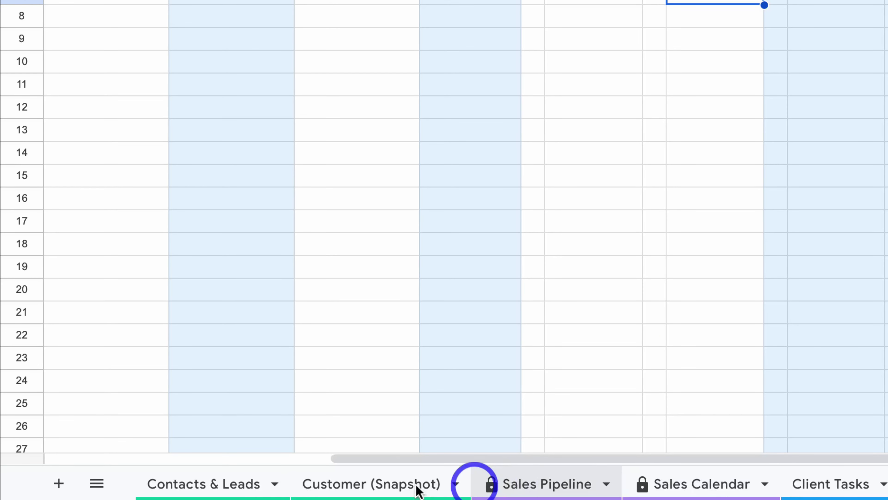
{"action": "left_click", "coordinate": [189, 475]}
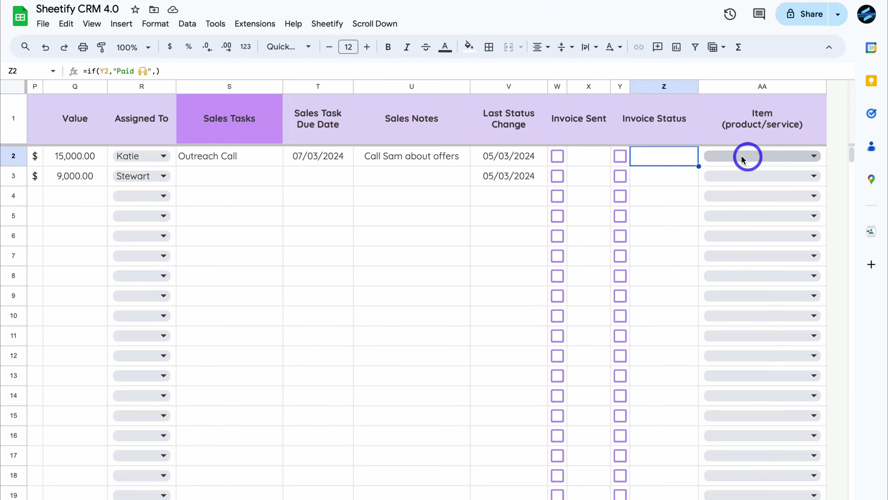
{"action": "left_click", "coordinate": [815, 157]}
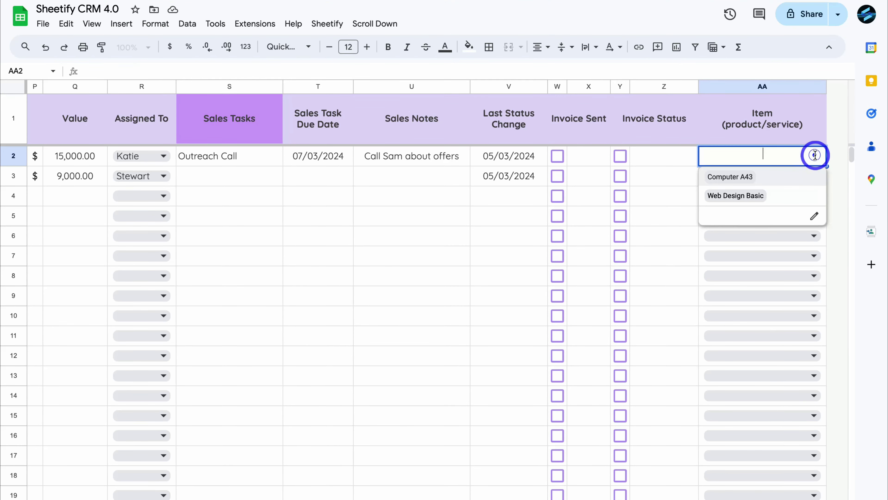
{"action": "left_click", "coordinate": [767, 178]}
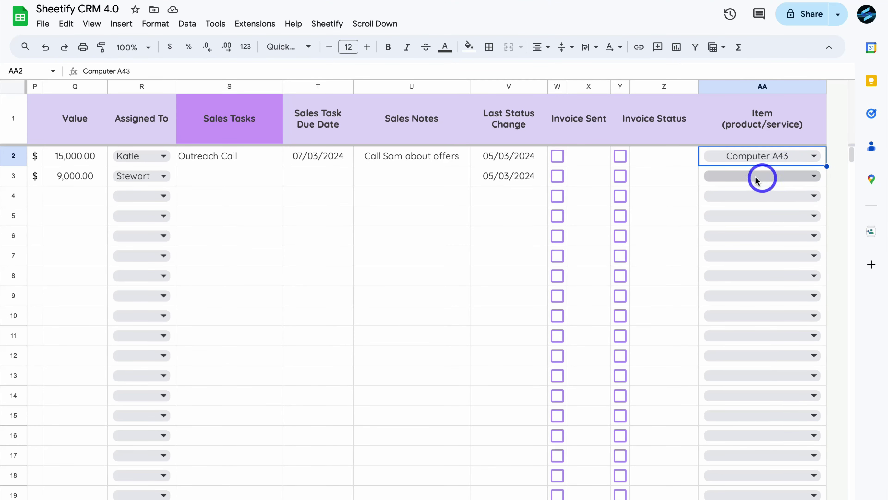
{"action": "left_click", "coordinate": [801, 176]}
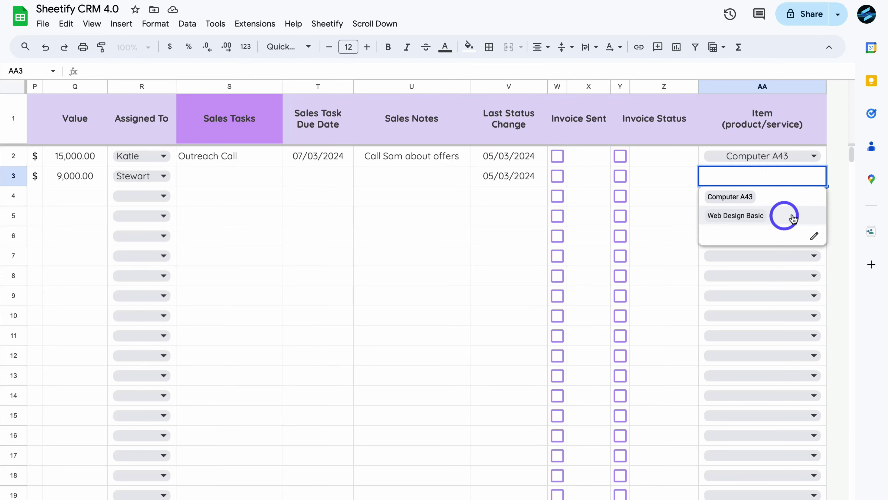
{"action": "left_click", "coordinate": [769, 216]}
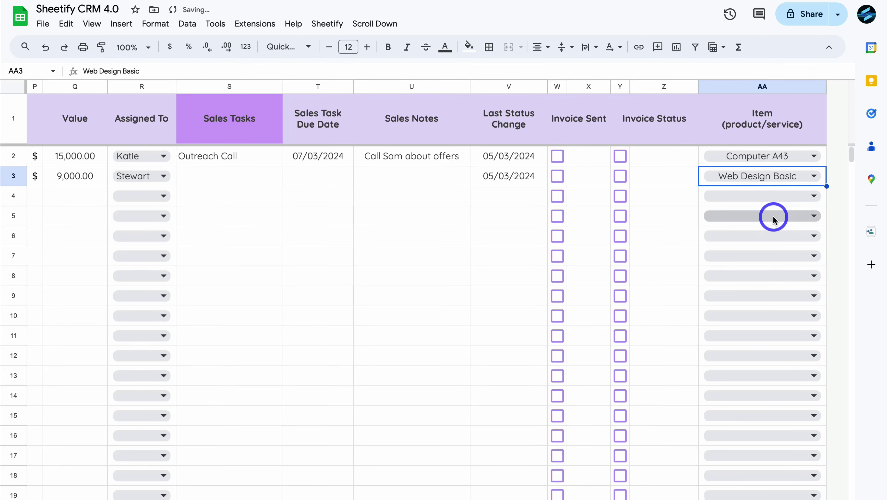
- Change the row 3 deal's sales status to Won and agree to move its information into transactions and reset the sales pipeline
{"action": "scroll", "coordinate": [643, 214], "scroll_direction": "left", "scroll_amount": 5}
{"action": "scroll", "coordinate": [643, 214], "scroll_direction": "right", "scroll_amount": 2}
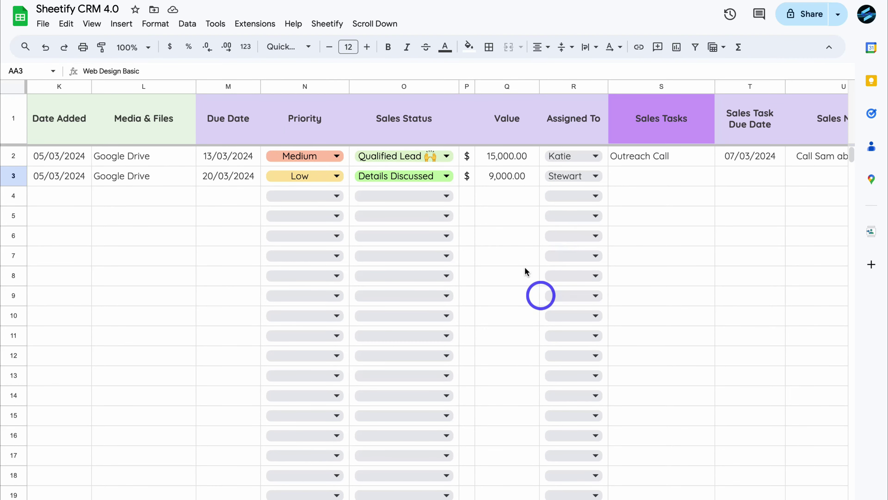
{"action": "left_click", "coordinate": [443, 175]}
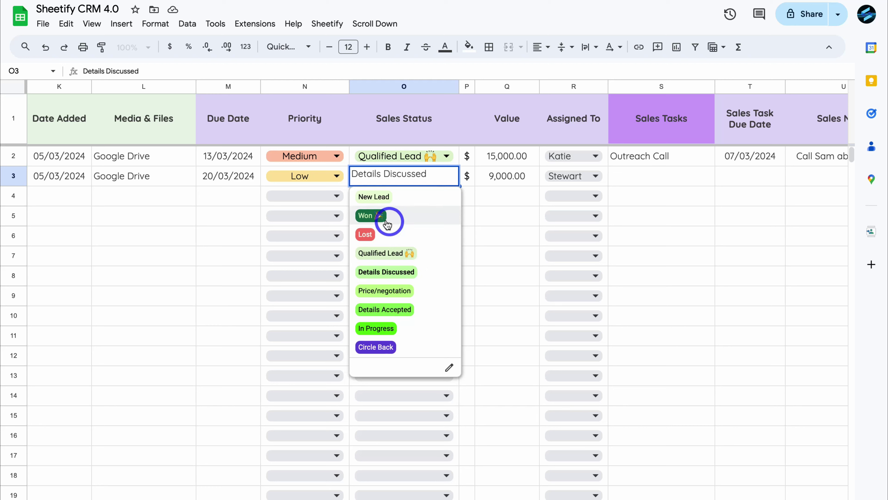
{"action": "left_click", "coordinate": [431, 220]}
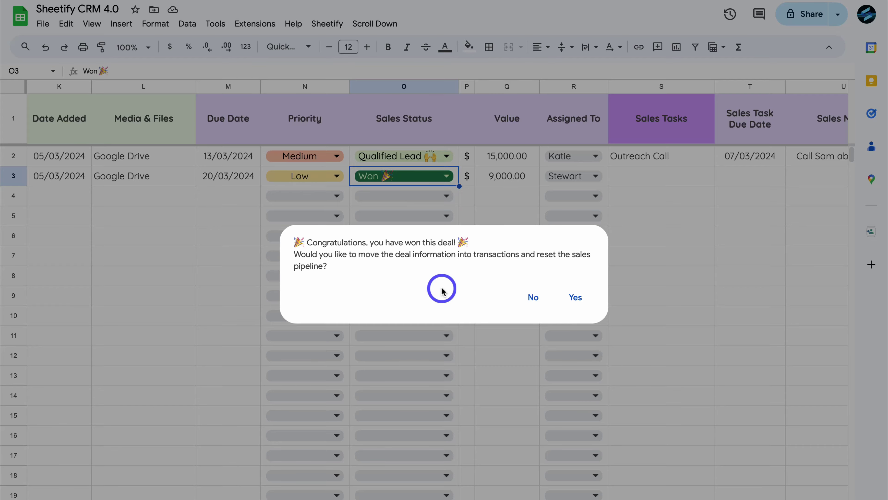
{"action": "left_click", "coordinate": [576, 298]}
- Check the sales pipeline cells M3 to AA3 of the won deal and open the Transactions sheet
{"action": "left_click_drag", "start_coordinate": [321, 177], "coordinate": [785, 185]}
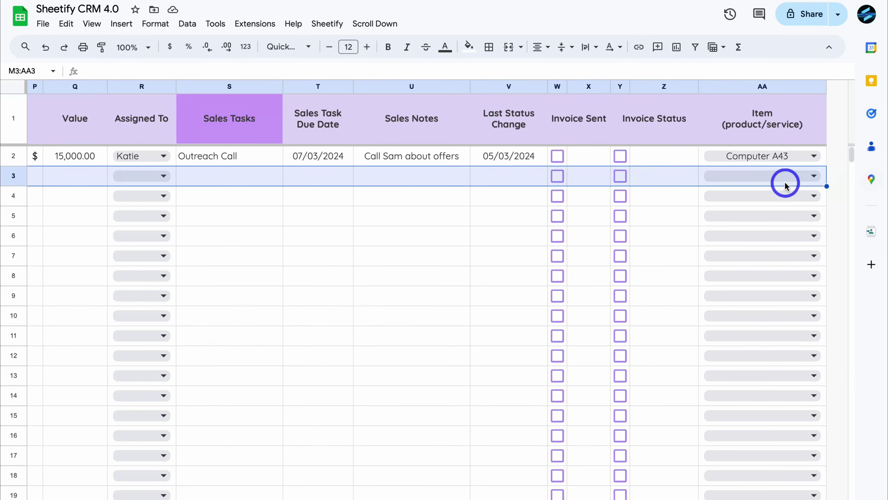
{"action": "scroll", "coordinate": [397, 192], "scroll_direction": "left", "scroll_amount": 10}
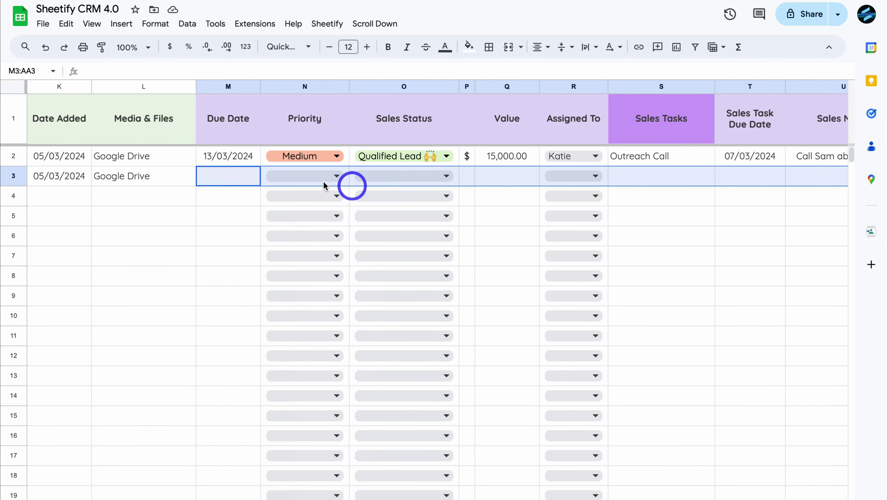
{"action": "left_click", "coordinate": [237, 181]}
{"action": "scroll", "coordinate": [559, 494], "scroll_direction": "right", "scroll_amount": 3}
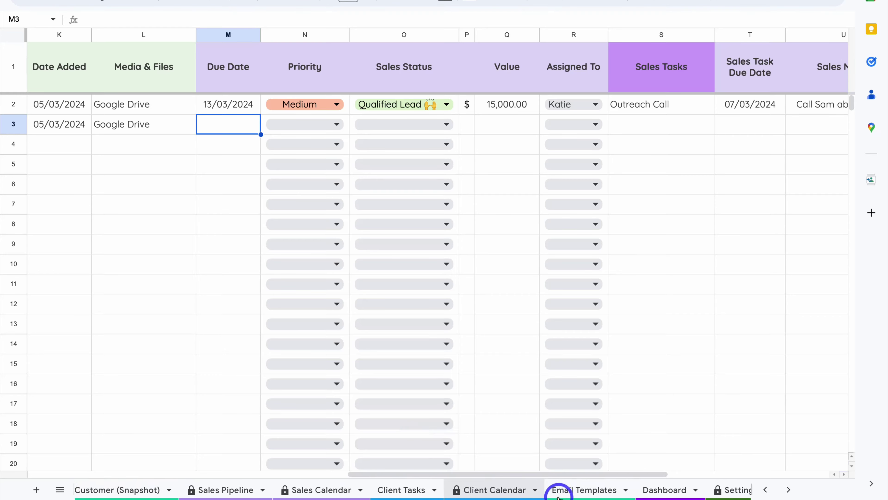
{"action": "scroll", "coordinate": [559, 494], "scroll_direction": "right", "scroll_amount": 4}
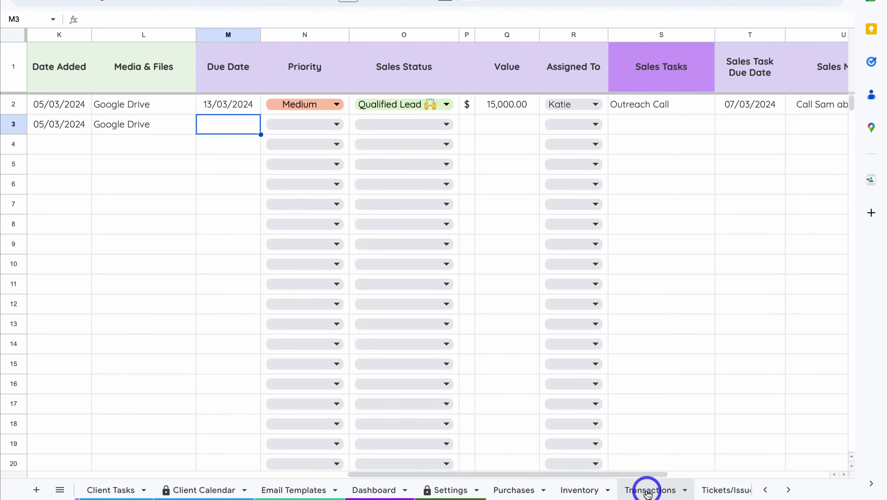
{"action": "left_click", "coordinate": [648, 492]}
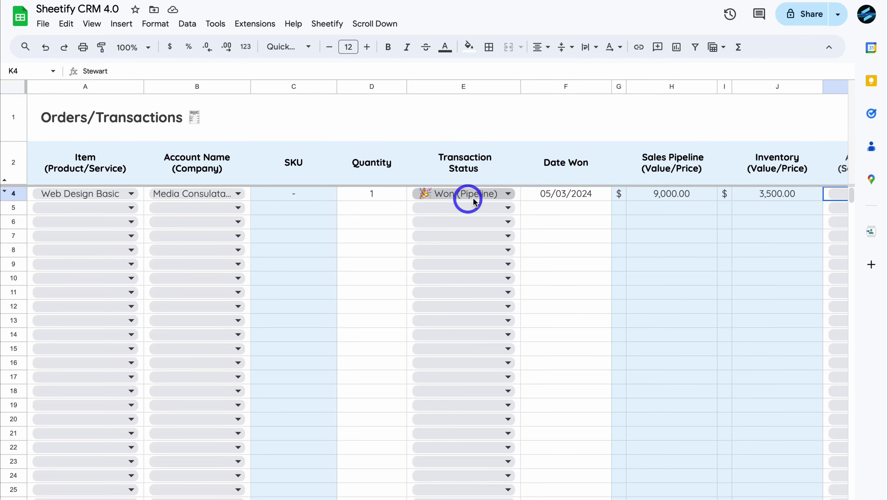
- Review the won deal's row 4 on the Transactions sheet, including its pipeline and inventory values, sales owner and notes columns
{"action": "scroll", "coordinate": [536, 194], "scroll_direction": "right", "scroll_amount": 5}
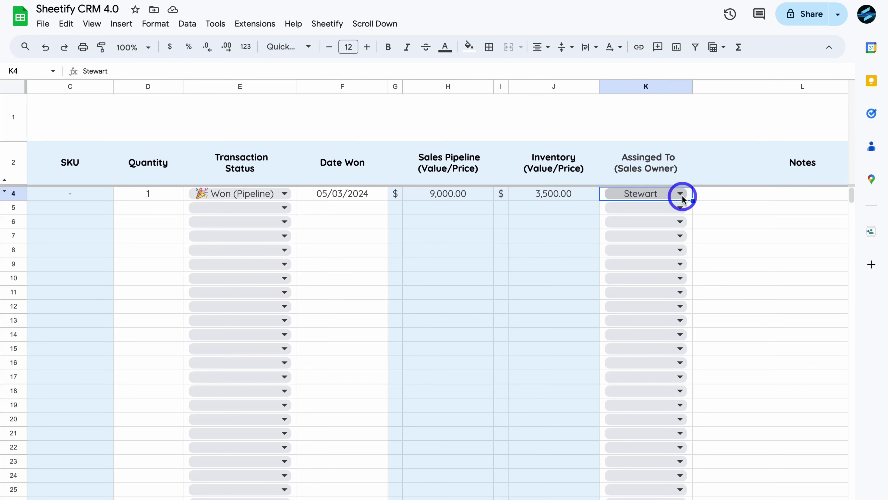
{"action": "scroll", "coordinate": [677, 195], "scroll_direction": "right", "scroll_amount": 2}
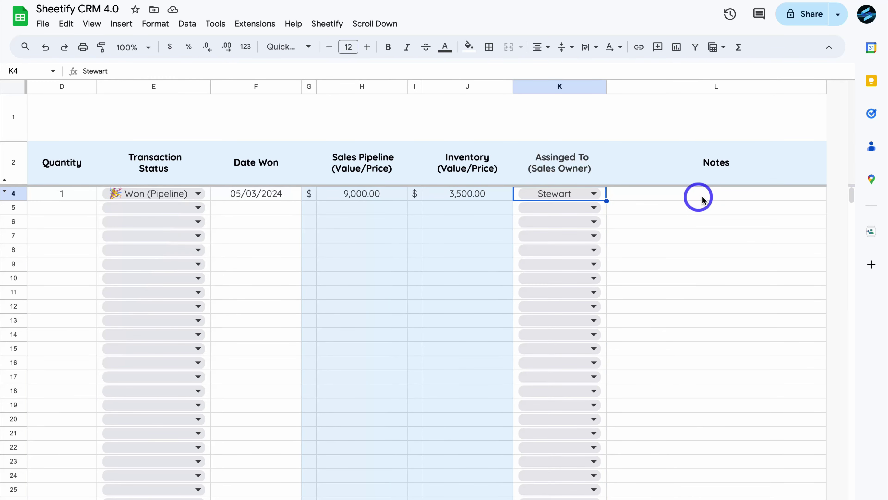
{"action": "left_click", "coordinate": [702, 197]}
{"action": "scroll", "coordinate": [701, 194], "scroll_direction": "left", "scroll_amount": 5}
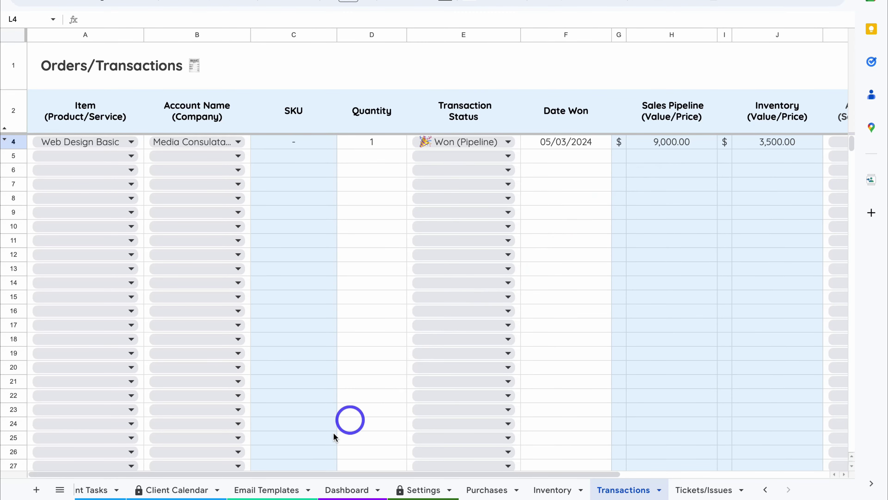
- Return to the Contacts & Leads sheet and look at the sales status options of the deal in row 2
{"action": "scroll", "coordinate": [267, 483], "scroll_direction": "up", "scroll_amount": 5}
{"action": "left_click", "coordinate": [134, 488]}
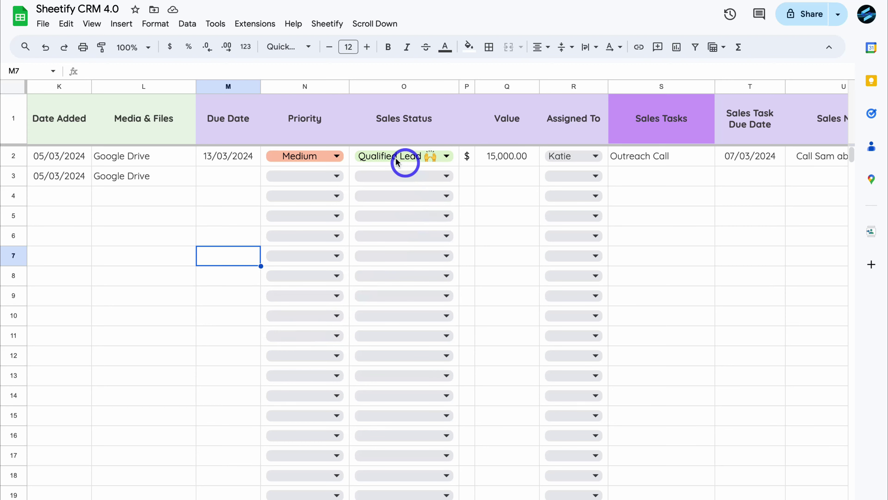
{"action": "left_click", "coordinate": [435, 155]}
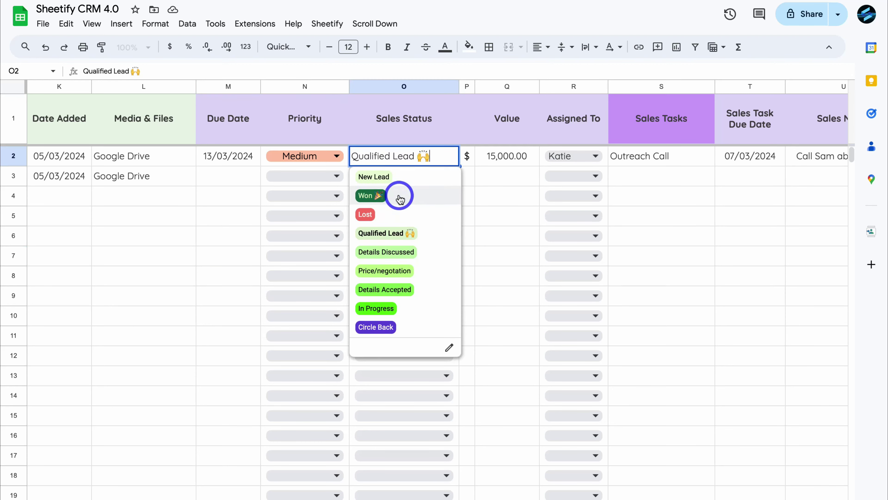
{"action": "left_click", "coordinate": [476, 187]}
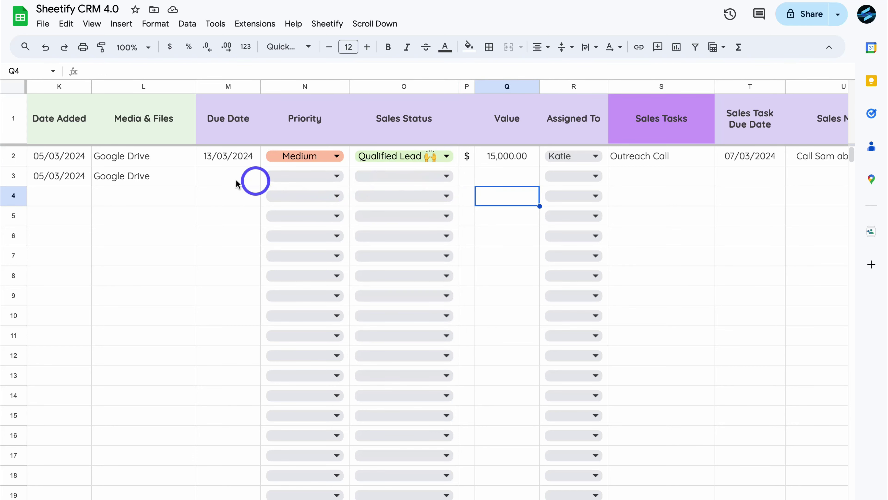
- Check the pipeline cells M3 to T3 of the won deal and its contact details in row 3
{"action": "left_click_drag", "start_coordinate": [245, 177], "coordinate": [722, 175]}
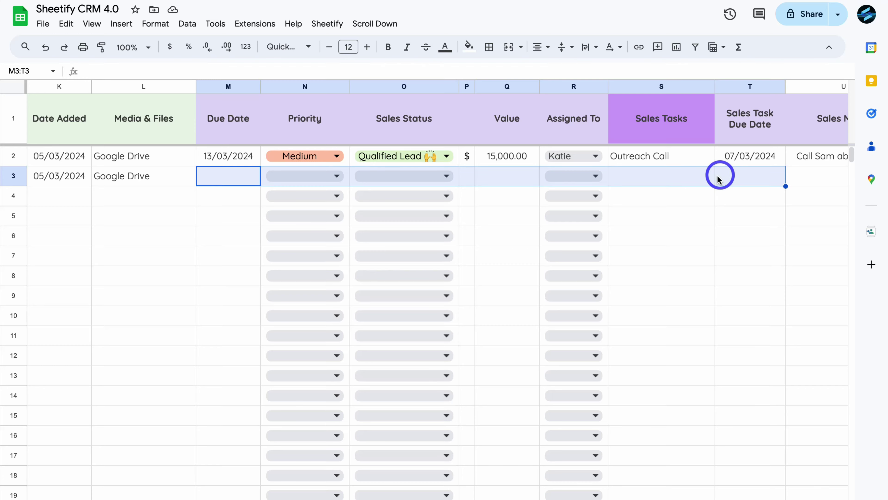
{"action": "left_click", "coordinate": [229, 182]}
{"action": "scroll", "coordinate": [229, 184], "scroll_direction": "left", "scroll_amount": 10}
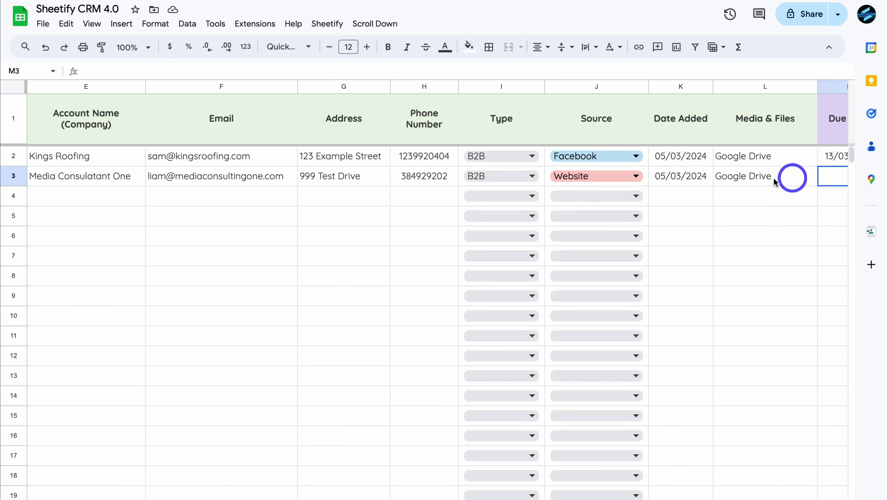
{"action": "scroll", "coordinate": [478, 179], "scroll_direction": "left", "scroll_amount": 3}
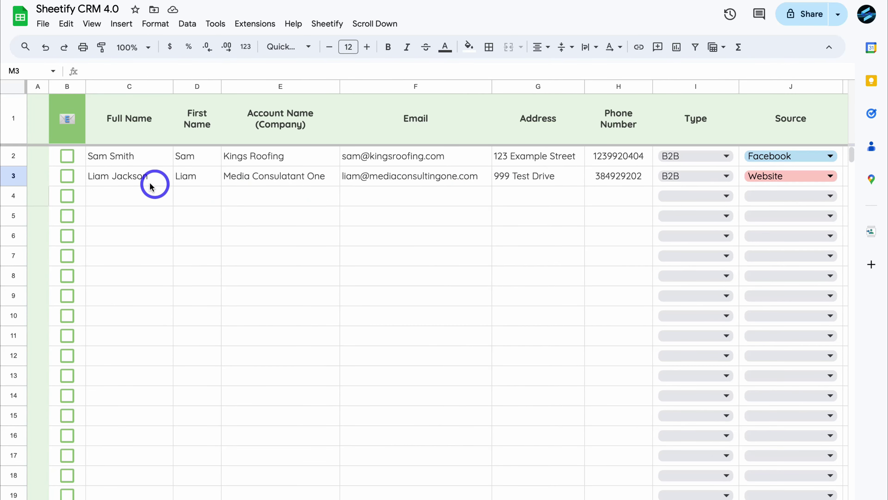
{"action": "scroll", "coordinate": [684, 184], "scroll_direction": "right", "scroll_amount": 15}
{"action": "scroll", "coordinate": [402, 490], "scroll_direction": "right", "scroll_amount": 10}
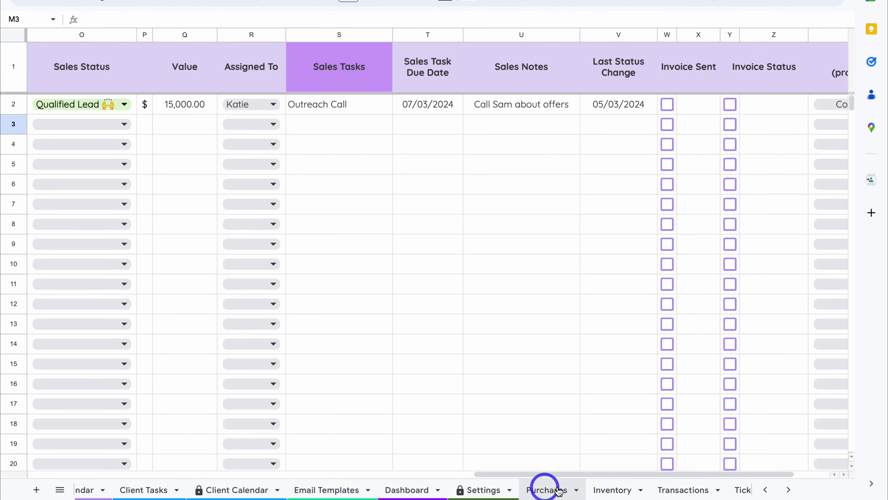
- On the Transactions sheet, set the row 4 transaction's status to Completed
{"action": "left_click", "coordinate": [680, 489]}
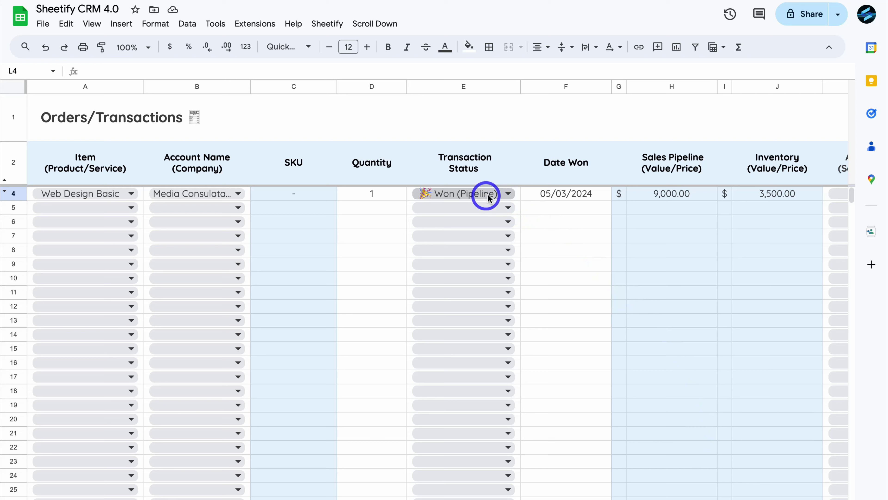
{"action": "left_click", "coordinate": [501, 196]}
{"action": "left_click", "coordinate": [483, 234]}
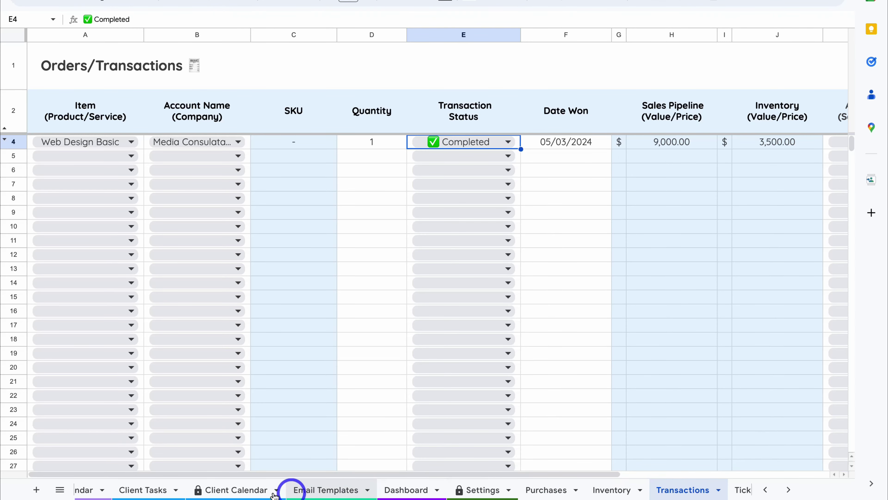
- Open the Customer Snapshot sheet and review the customer's row across the tasks, jobs won, revenue and issues columns
{"action": "scroll", "coordinate": [224, 488], "scroll_direction": "left", "scroll_amount": 5}
{"action": "left_click", "coordinate": [196, 491]}
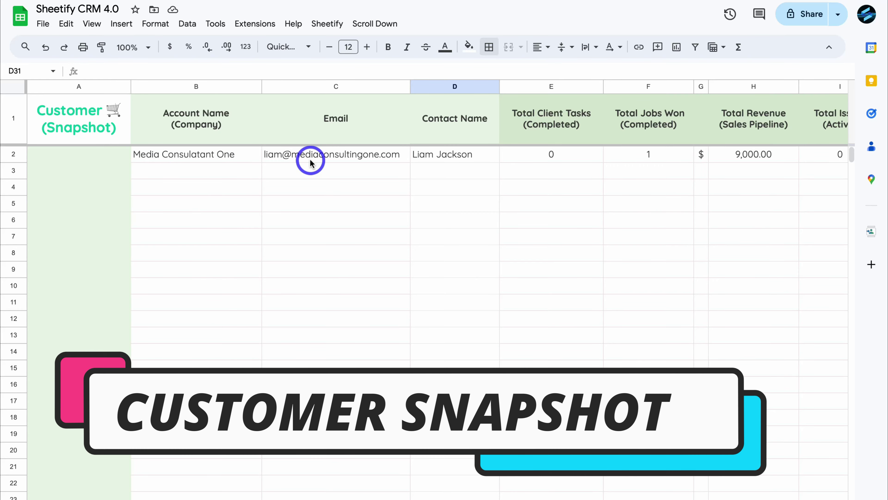
{"action": "scroll", "coordinate": [440, 150], "scroll_direction": "right", "scroll_amount": 5}
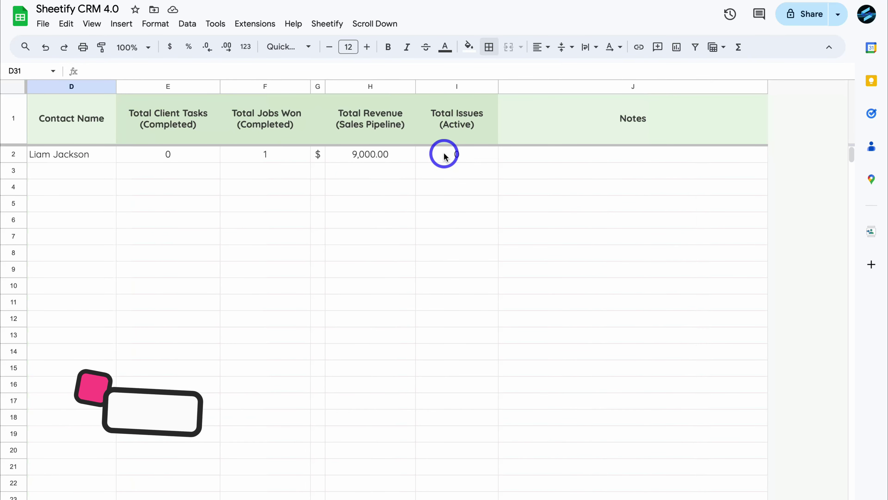
{"action": "scroll", "coordinate": [444, 151], "scroll_direction": "left", "scroll_amount": 3}
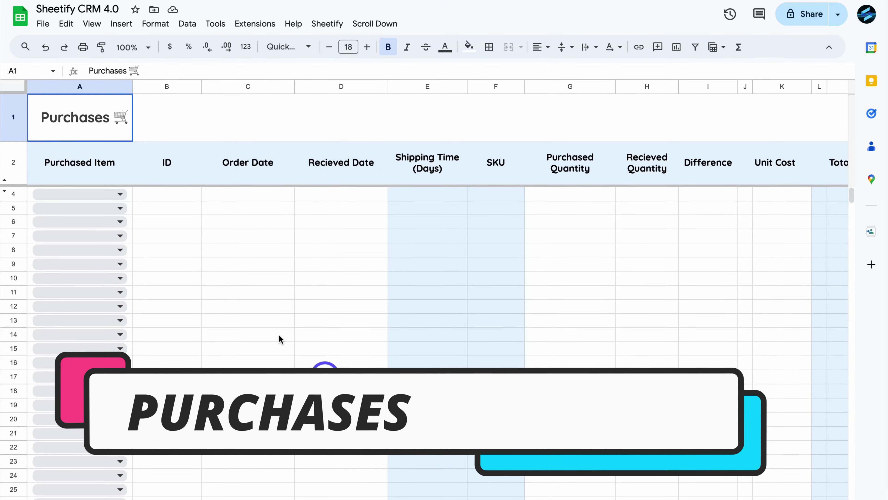
- In row 4 of the Purchases sheet, choose Computer A43 as the purchased item and enter its purchase ID
{"action": "left_click", "coordinate": [119, 194]}
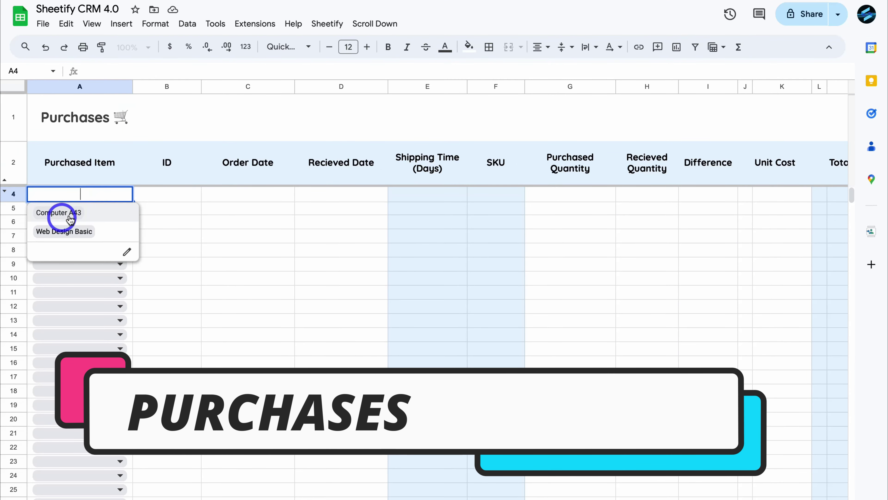
{"action": "left_click", "coordinate": [70, 217]}
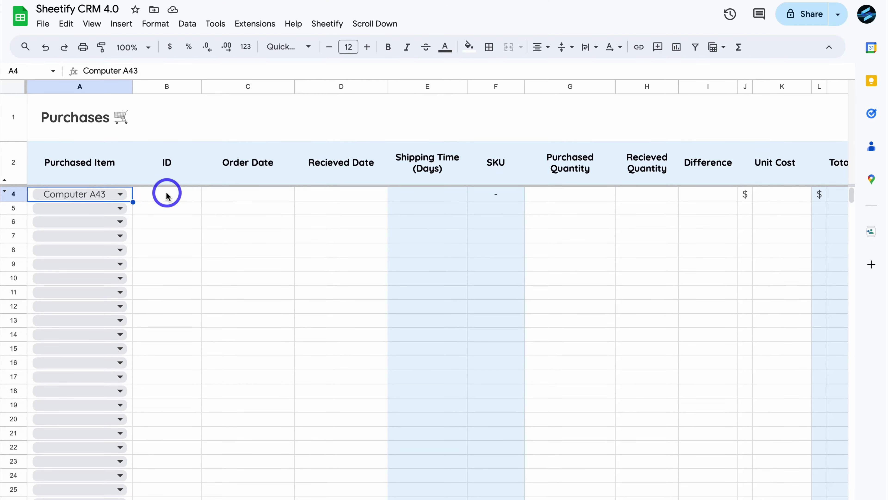
{"action": "left_click", "coordinate": [167, 195]}
{"action": "type", "text": "134"}
- Set the purchase's order date to 03/03/2024 and received date to 05/03/2024, and check its shipping time and SKU cells
{"action": "double_click", "coordinate": [248, 193]}
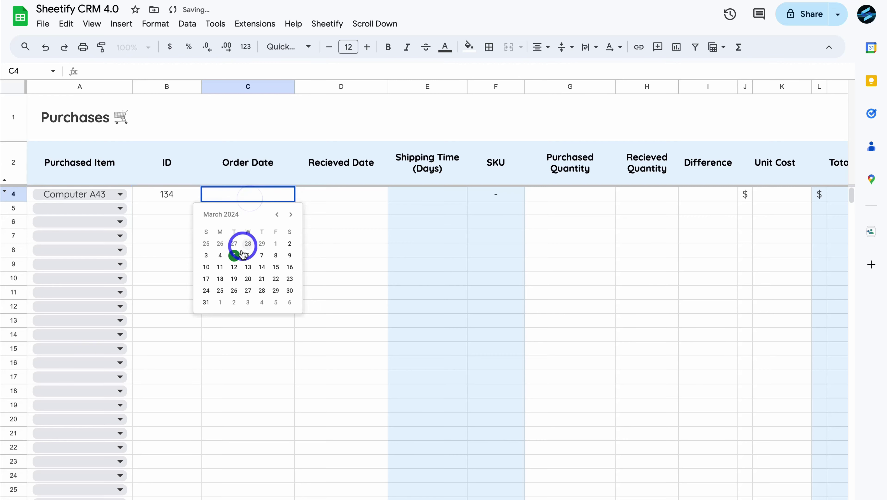
{"action": "left_click", "coordinate": [215, 251]}
{"action": "double_click", "coordinate": [345, 194]}
{"action": "left_click", "coordinate": [330, 257]}
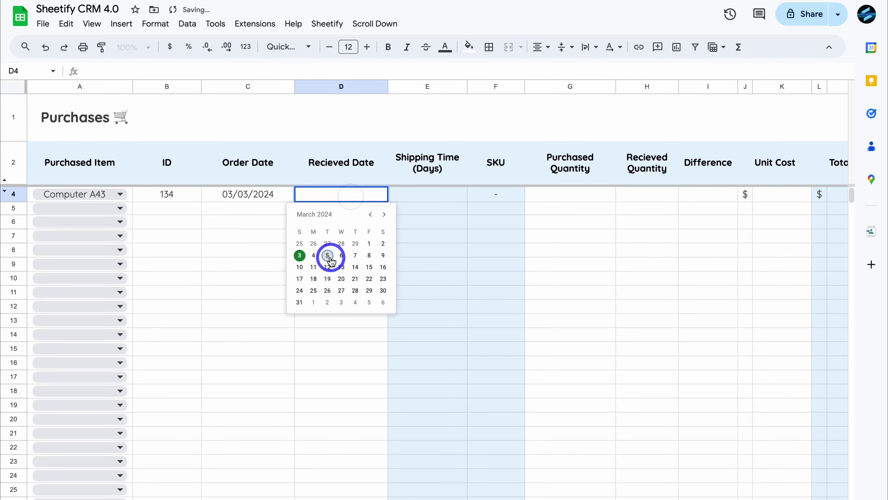
{"action": "left_click", "coordinate": [429, 196]}
{"action": "left_click", "coordinate": [500, 194]}
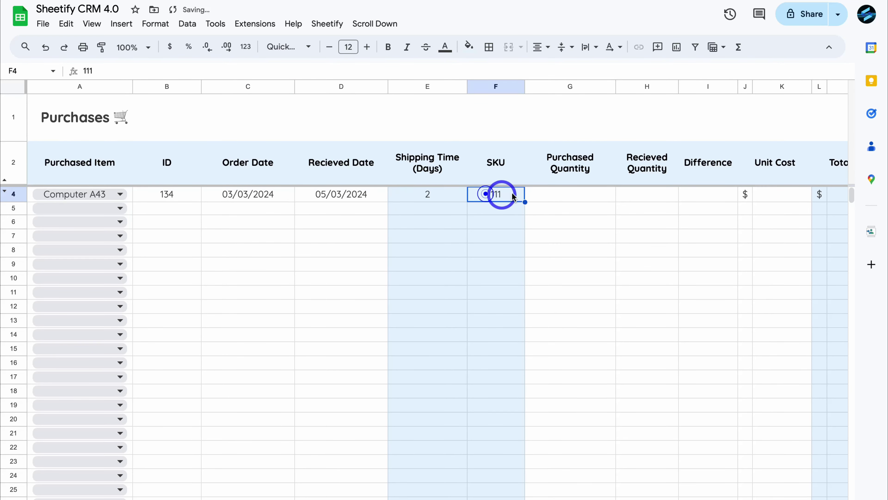
{"action": "type", "text": "111"}
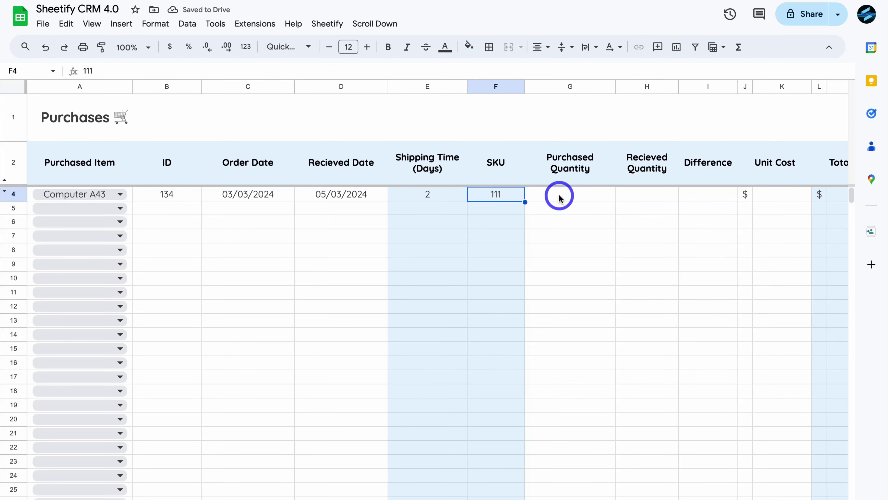
- Enter 10 as both the purchased quantity and the received quantity of the Computer A43 purchase
{"action": "scroll", "coordinate": [561, 193], "scroll_direction": "right", "scroll_amount": 5}
{"action": "scroll", "coordinate": [455, 194], "scroll_direction": "left", "scroll_amount": 3}
{"action": "left_click", "coordinate": [406, 195]}
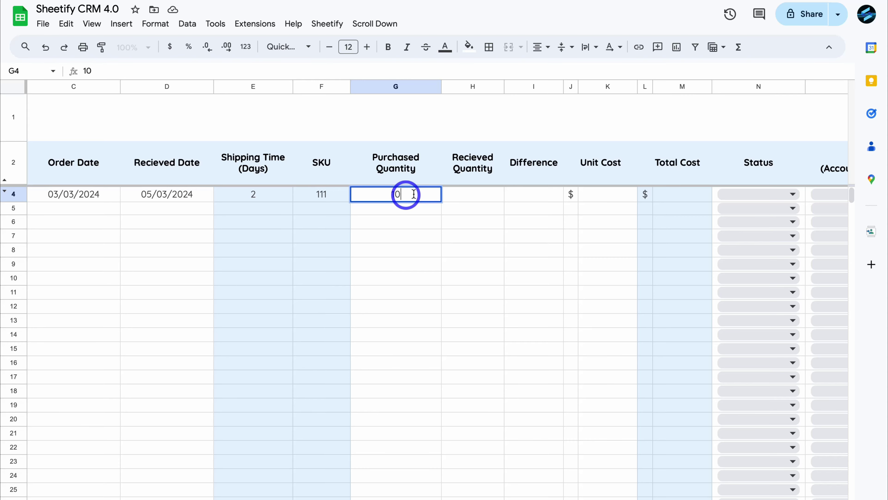
{"action": "left_click", "coordinate": [475, 195]}
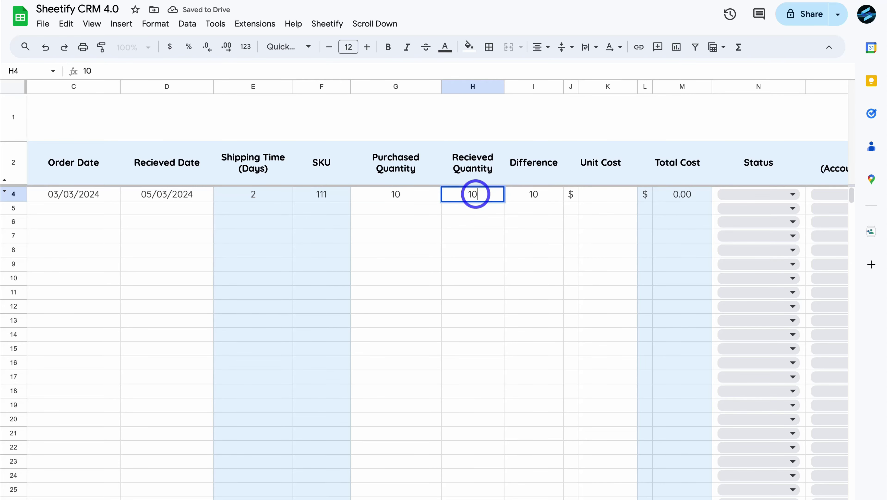
{"action": "type", "text": "10"}
- Set the unit cost of the Computer A43 purchase to 600
{"action": "scroll", "coordinate": [437, 194], "scroll_direction": "right", "scroll_amount": 5}
{"action": "left_click", "coordinate": [348, 196]}
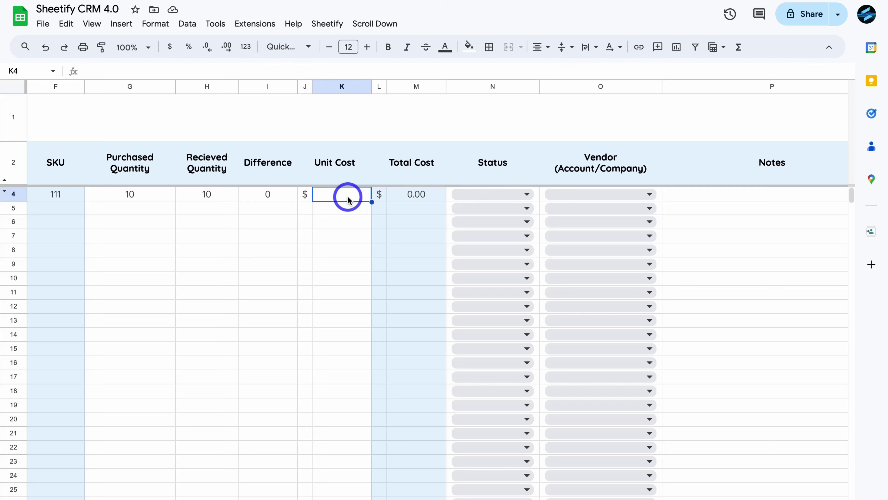
{"action": "type", "text": "600"}
{"action": "key", "text": "Return"}
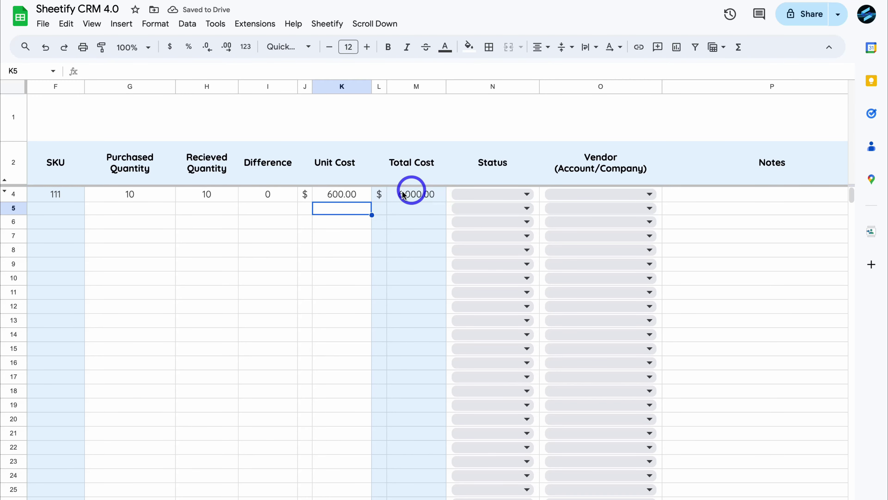
- Mark the row 4 purchase as Shipped and finally as Received, and check the item's stock on the Inventory sheet
{"action": "left_click", "coordinate": [513, 195]}
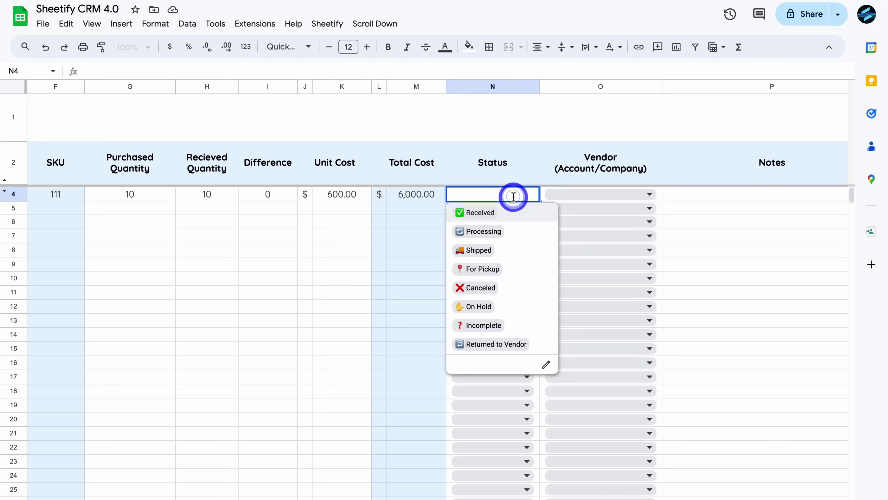
{"action": "left_click", "coordinate": [514, 251]}
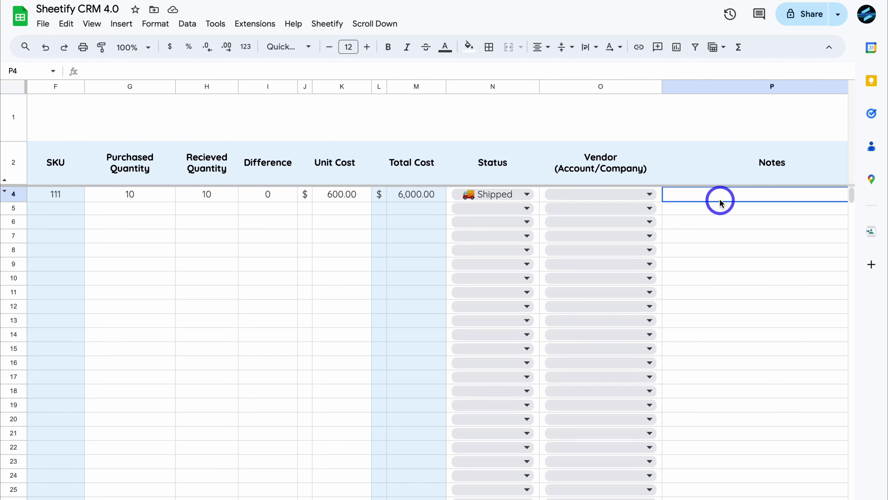
{"action": "left_click", "coordinate": [506, 196]}
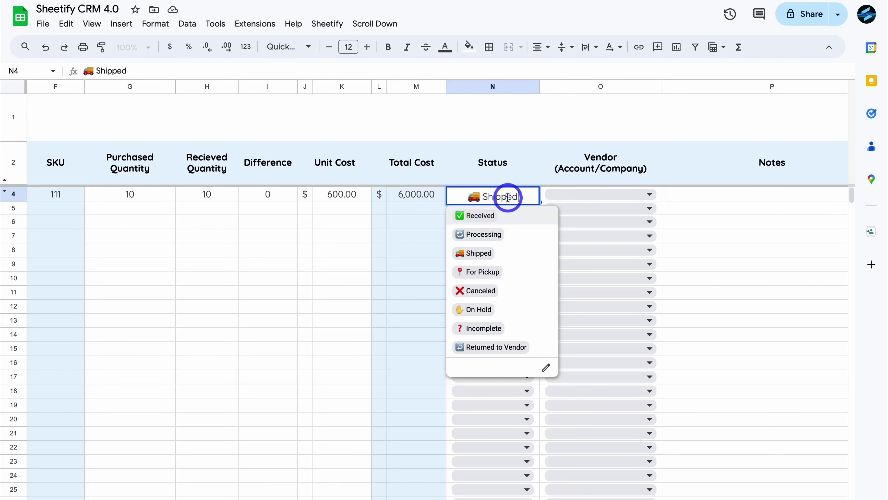
{"action": "left_click", "coordinate": [489, 217]}
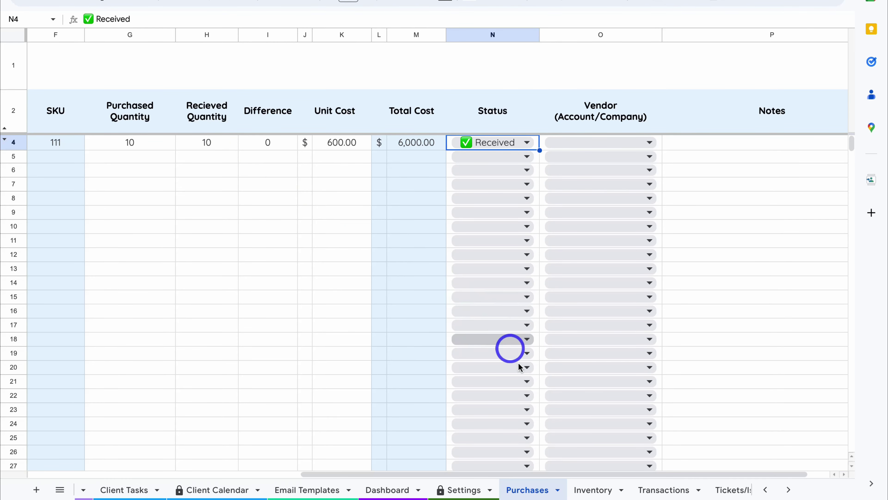
{"action": "left_click", "coordinate": [591, 490]}
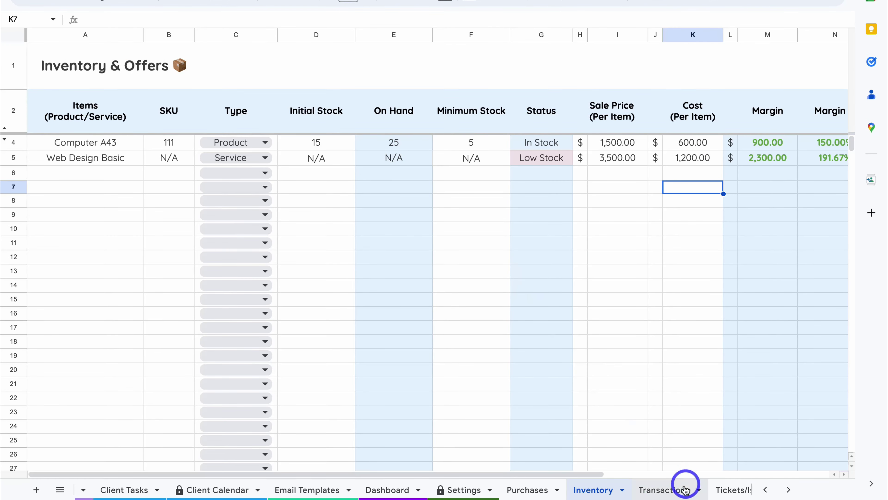
- On the Transactions sheet, add a manual transaction in row 5 for the item Computer A43 and the account Kings Roofing
{"action": "left_click", "coordinate": [668, 492]}
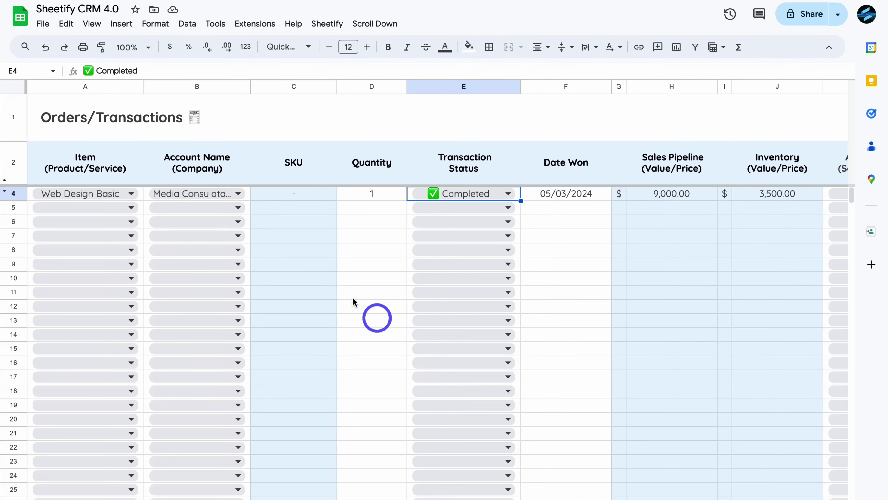
{"action": "left_click", "coordinate": [128, 207]}
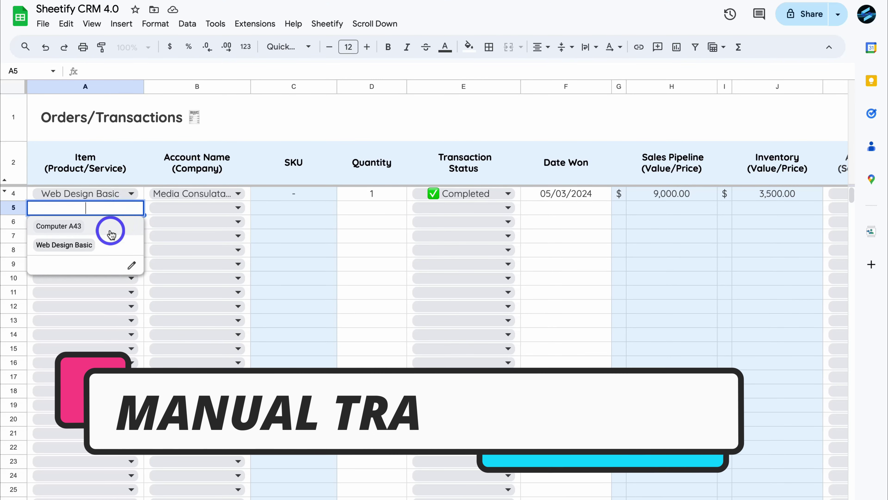
{"action": "left_click", "coordinate": [111, 230]}
{"action": "left_click", "coordinate": [224, 207]}
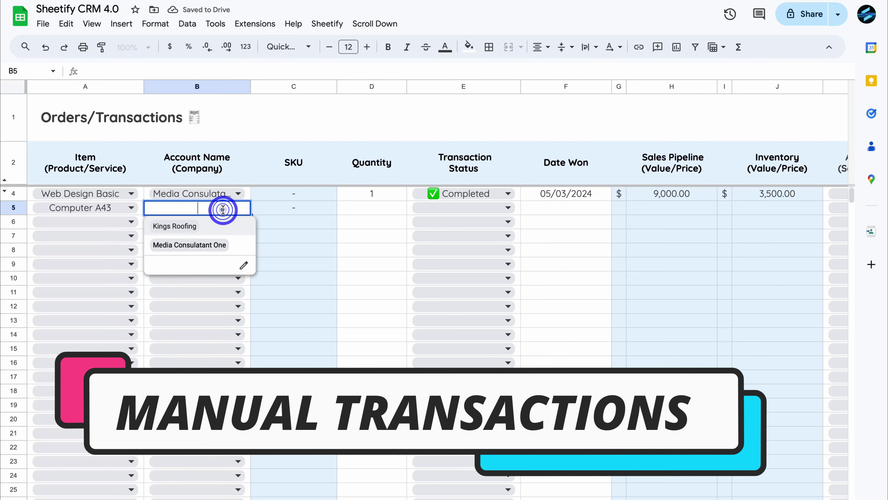
{"action": "left_click", "coordinate": [220, 228]}
- Set the quantity of the Kings Roofing transaction in row 5 to 5 and its transaction status to Shipped
{"action": "left_click", "coordinate": [354, 210]}
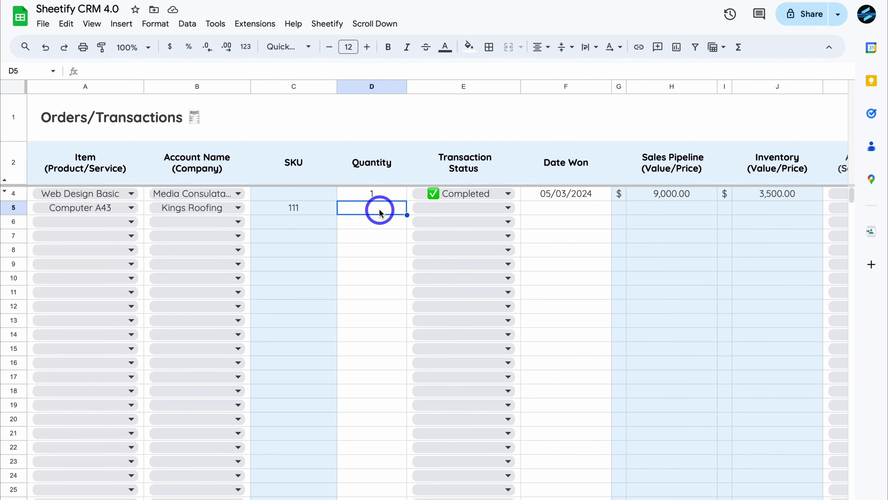
{"action": "type", "text": "5"}
{"action": "left_click", "coordinate": [490, 211]}
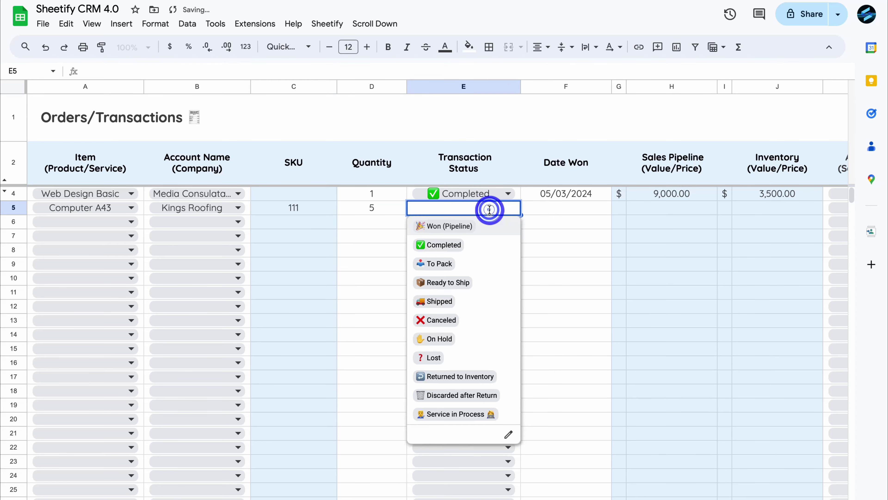
{"action": "left_click", "coordinate": [486, 301]}
- Enter 7600 as the Sales Pipeline value of the row 5 transaction and check the Computer A43 stock and price on the Inventory sheet
{"action": "left_click", "coordinate": [647, 207]}
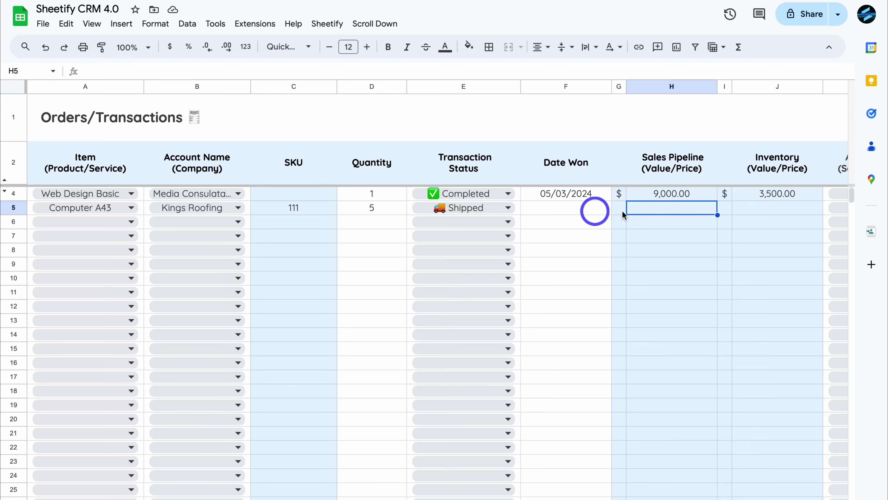
{"action": "double_click", "coordinate": [668, 210]}
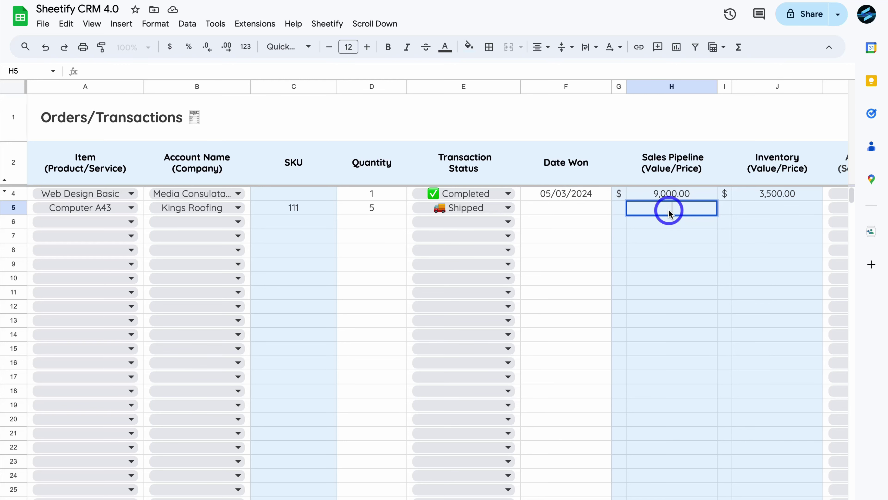
{"action": "type", "text": "7600"}
{"action": "key", "text": "Return"}
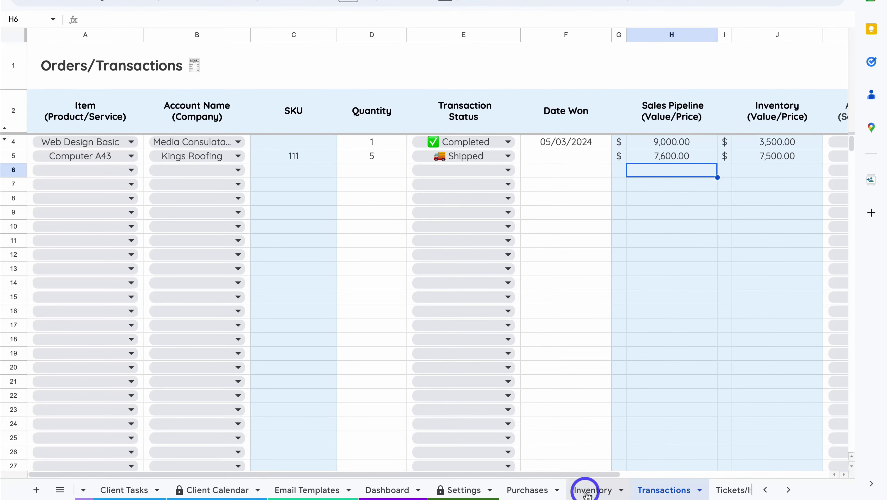
{"action": "left_click", "coordinate": [591, 490]}
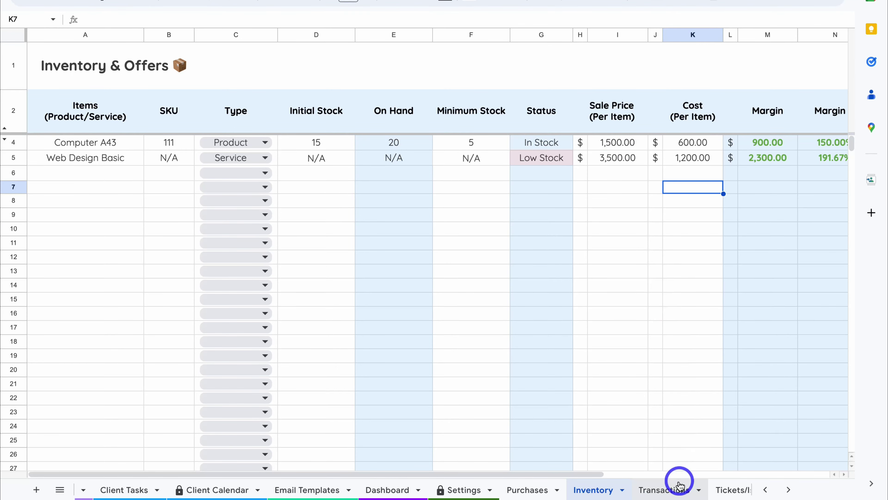
{"action": "left_click", "coordinate": [679, 484]}
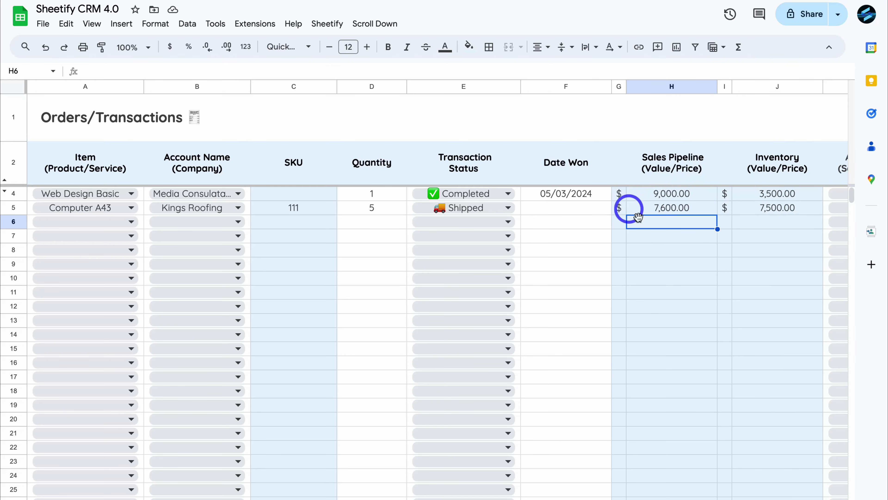
- Assign the second listed sales owner to the row 5 transaction, check the Inventory sheet again and return to the Transactions sheet
{"action": "scroll", "coordinate": [653, 211], "scroll_direction": "right", "scroll_amount": 3}
{"action": "left_click", "coordinate": [763, 211]}
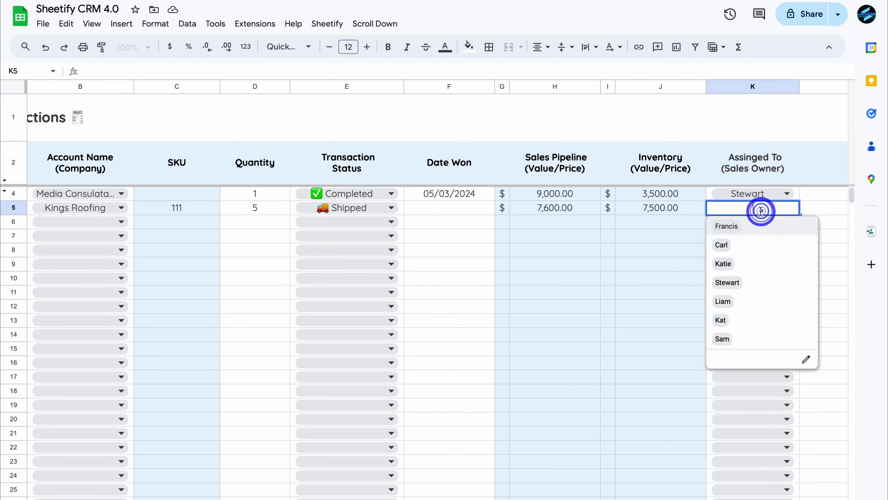
{"action": "left_click", "coordinate": [758, 244]}
{"action": "scroll", "coordinate": [674, 231], "scroll_direction": "left", "scroll_amount": 3}
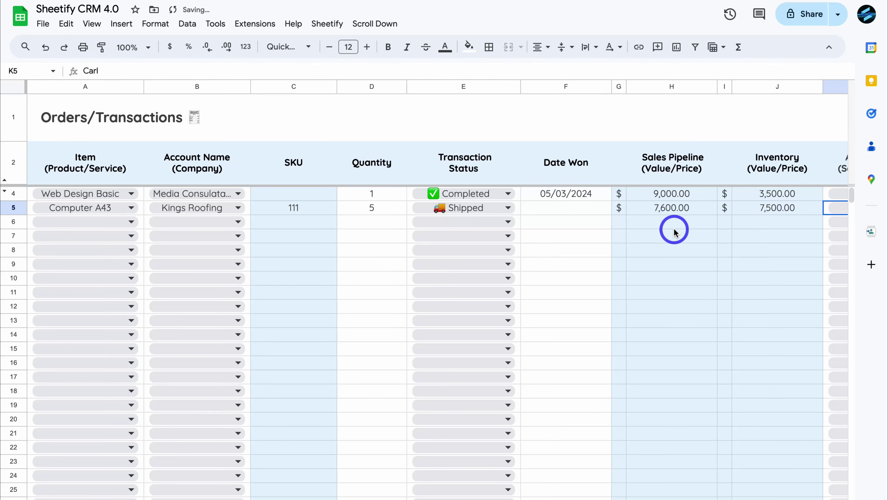
{"action": "left_click", "coordinate": [594, 485]}
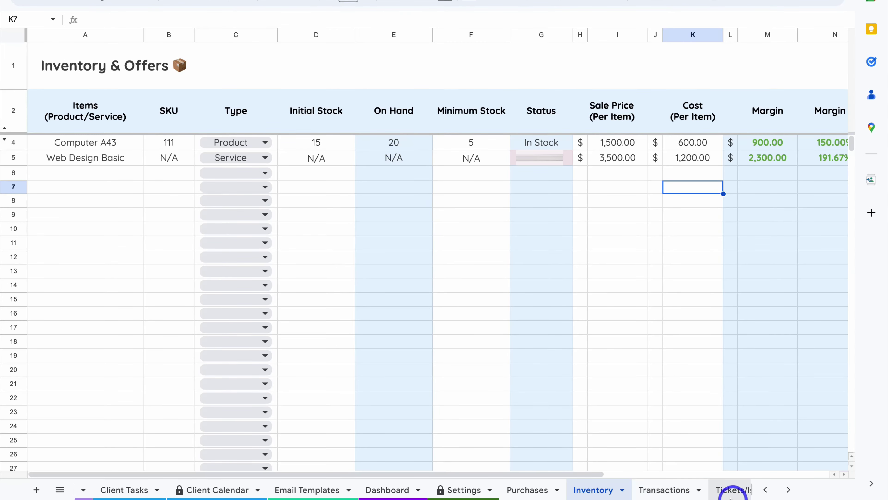
{"action": "left_click", "coordinate": [665, 487]}
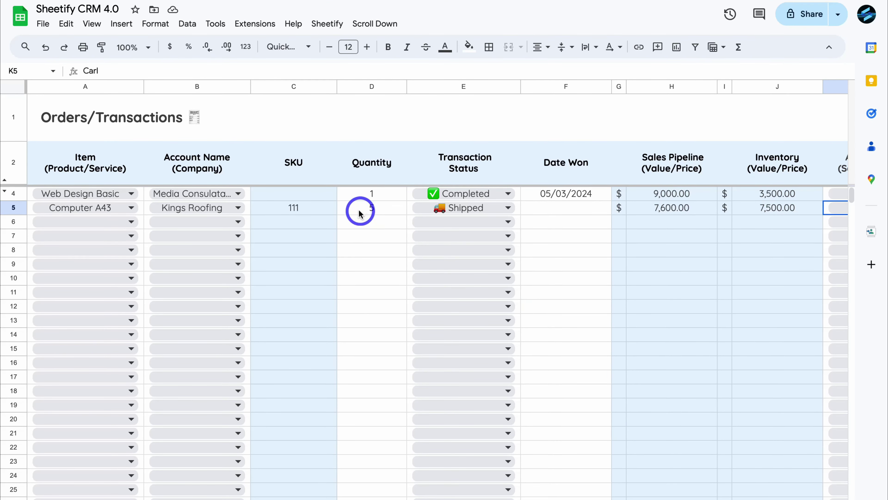